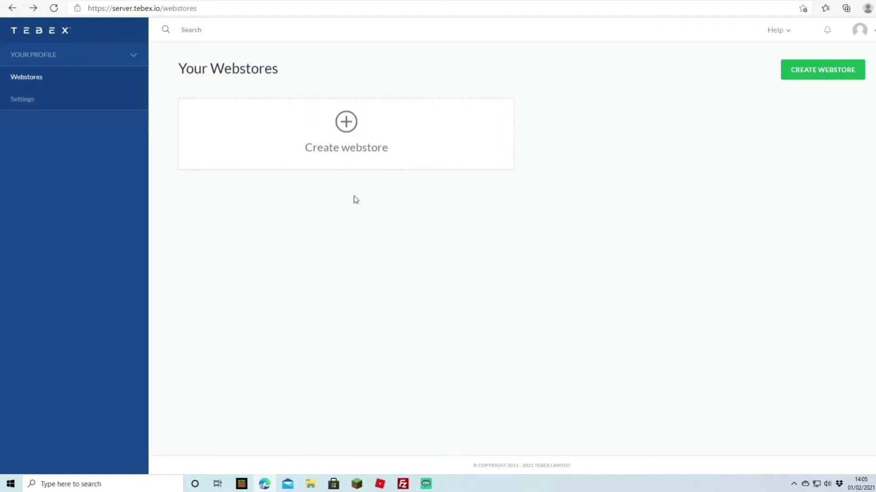
Create a webstore for a Minecraft: Java Edition server named Test Server, with U.S. Dollar as the currency.
{"action": "left_click", "coordinate": [347, 142]}
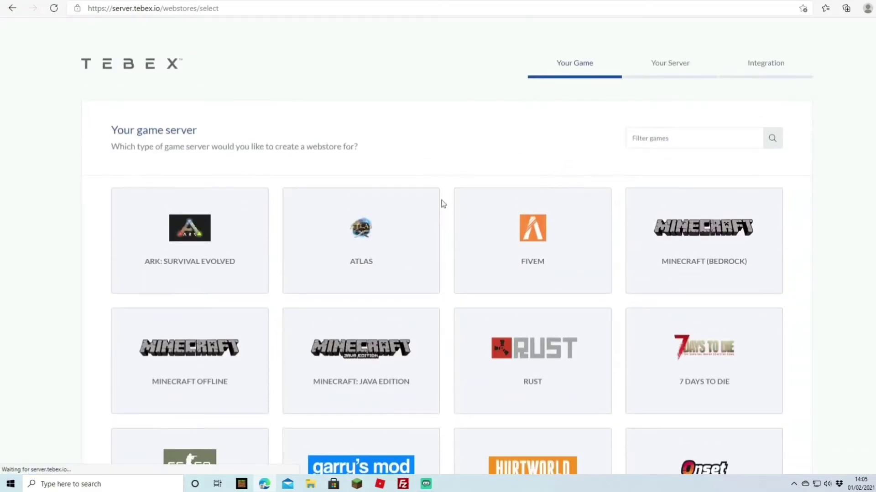
{"action": "scroll", "coordinate": [534, 177], "scroll_direction": "down", "scroll_amount": 1}
{"action": "scroll", "coordinate": [540, 176], "scroll_direction": "down", "scroll_amount": 4}
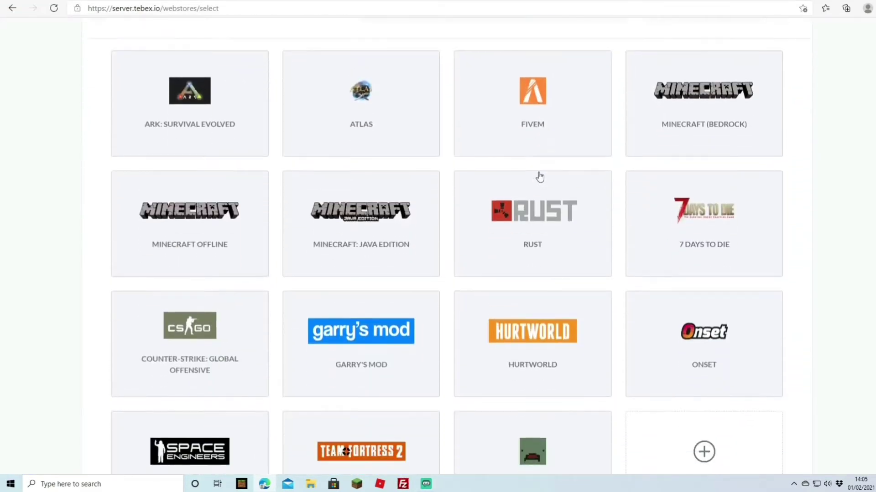
{"action": "scroll", "coordinate": [561, 191], "scroll_direction": "up", "scroll_amount": 5}
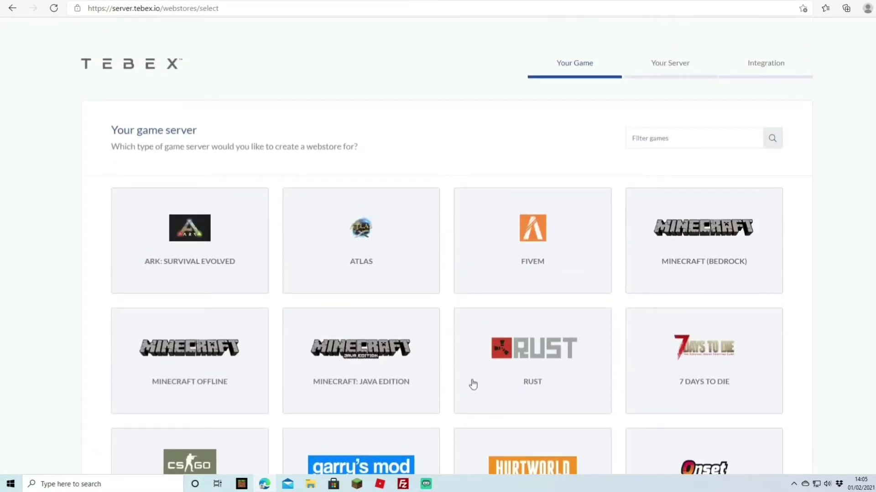
{"action": "left_click", "coordinate": [349, 372]}
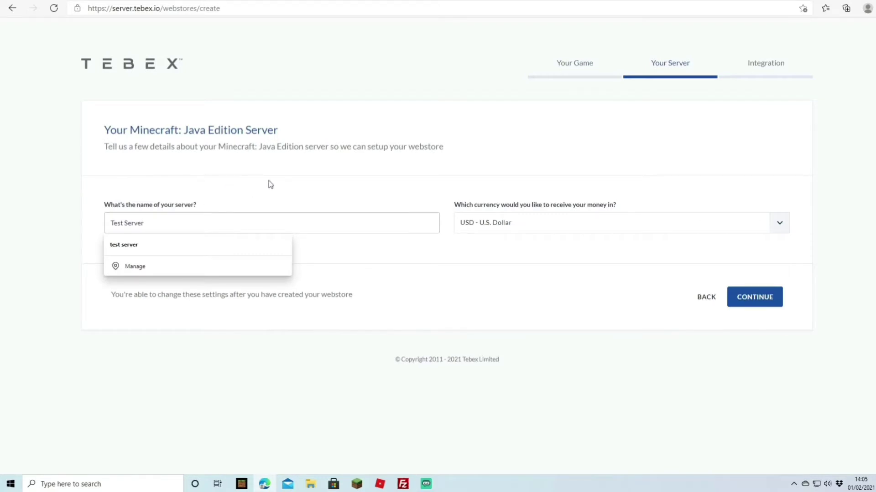
{"action": "left_click", "coordinate": [375, 261]}
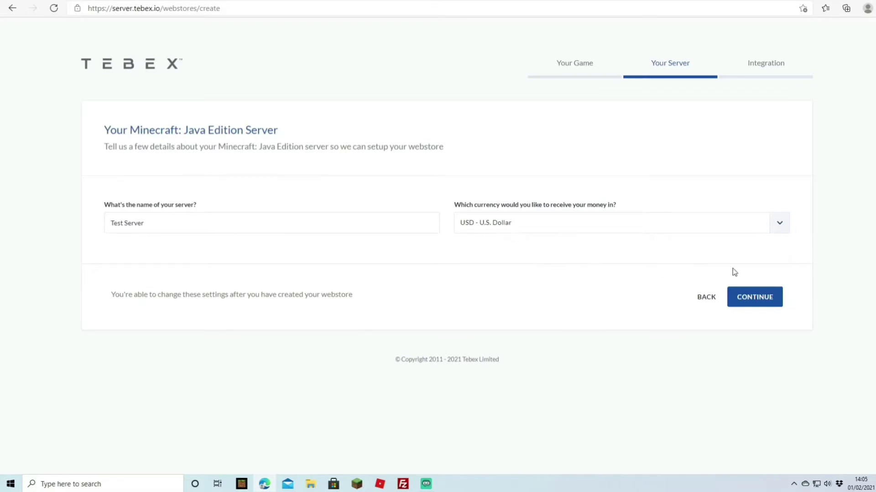
{"action": "left_click", "coordinate": [758, 302]}
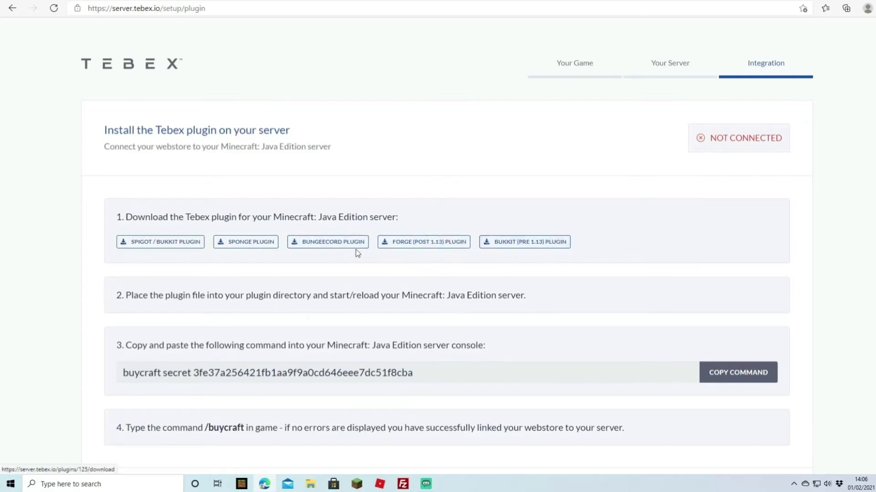
Download the Spigot / Bukkit plugin, keep the blocked BuycraftX.jar file, and show it in its folder.
{"action": "left_click", "coordinate": [176, 246]}
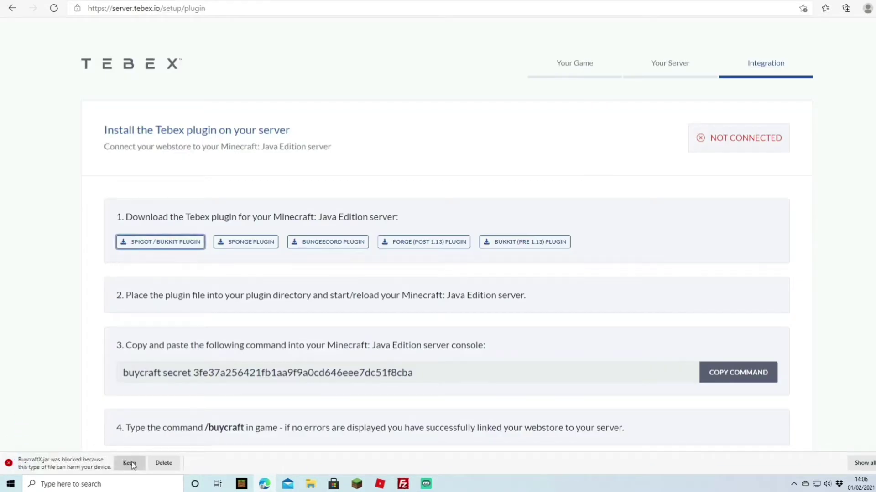
{"action": "left_click", "coordinate": [130, 463]}
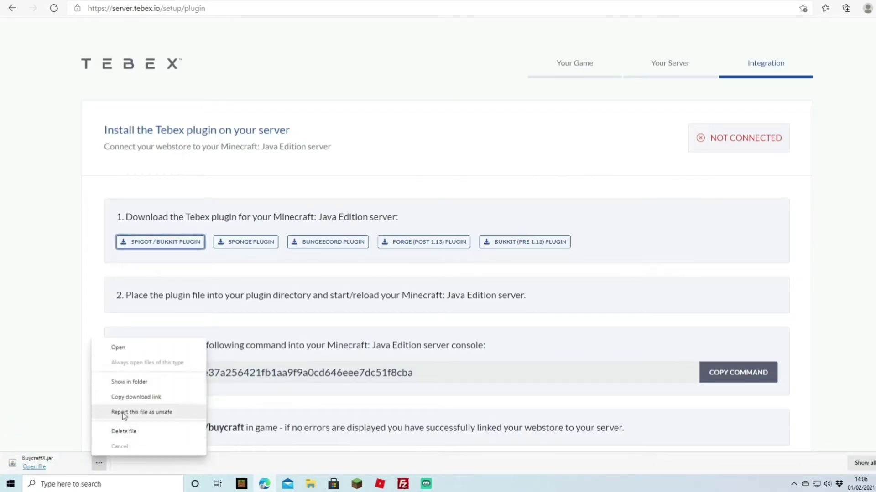
{"action": "left_click", "coordinate": [135, 383]}
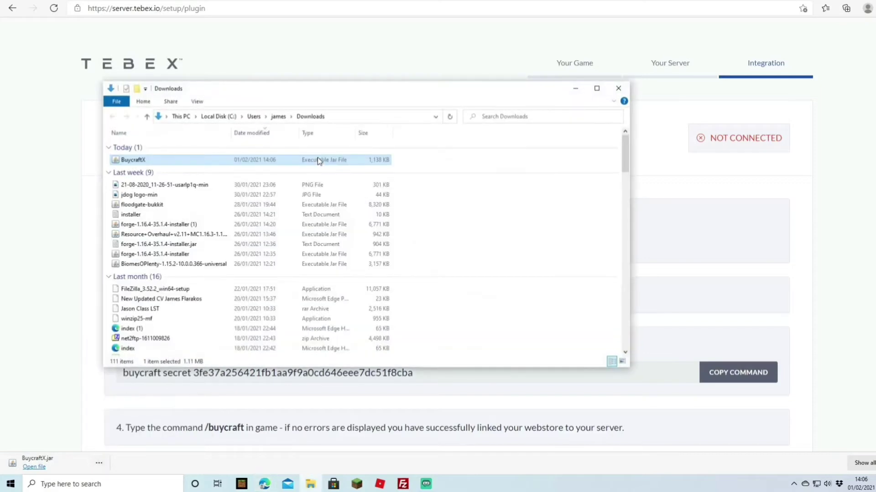
Copy the BuycraftX file from Downloads to the desktop and place it below the Wordpress folder.
{"action": "right_click", "coordinate": [141, 160]}
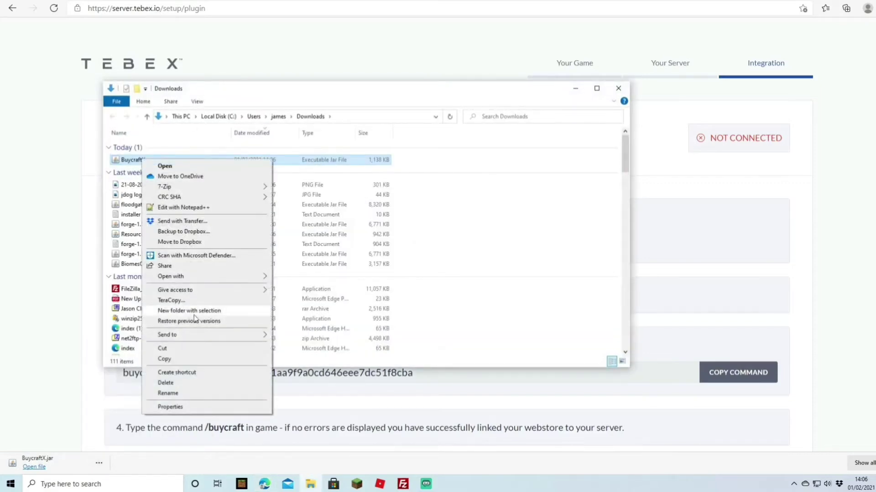
{"action": "left_click", "coordinate": [182, 354]}
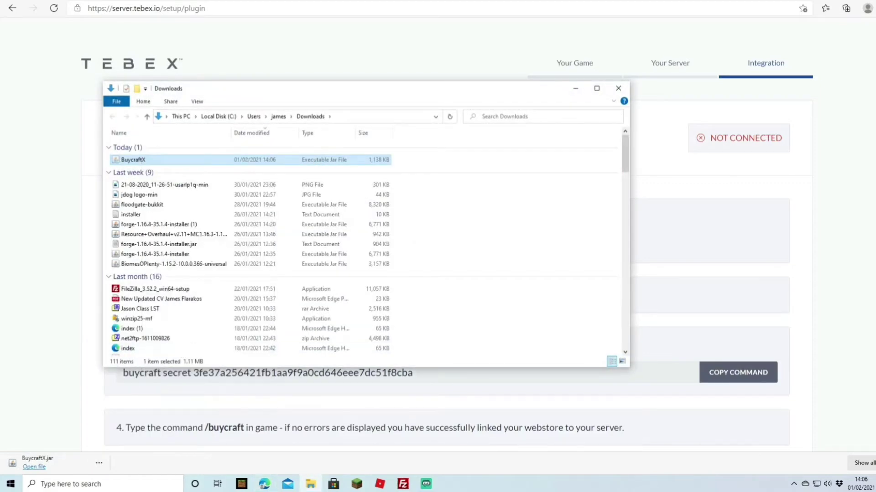
{"action": "left_click", "coordinate": [618, 88]}
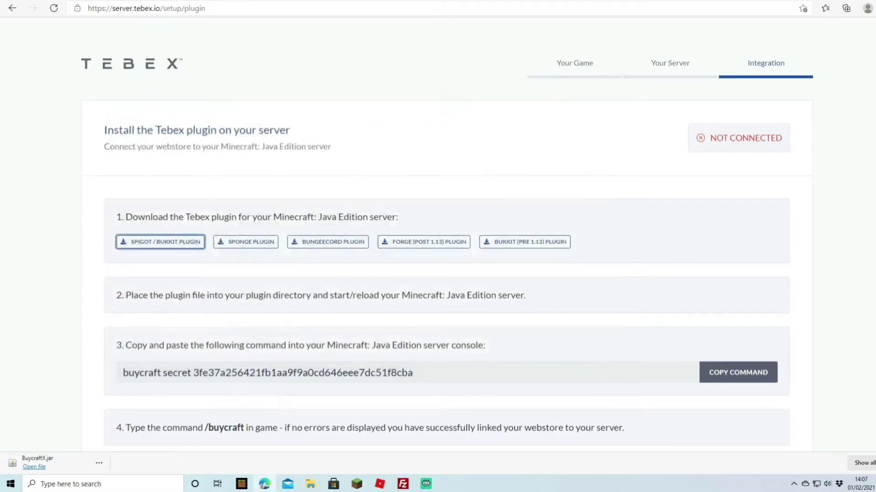
{"action": "key", "text": "super+d"}
{"action": "right_click", "coordinate": [266, 129]}
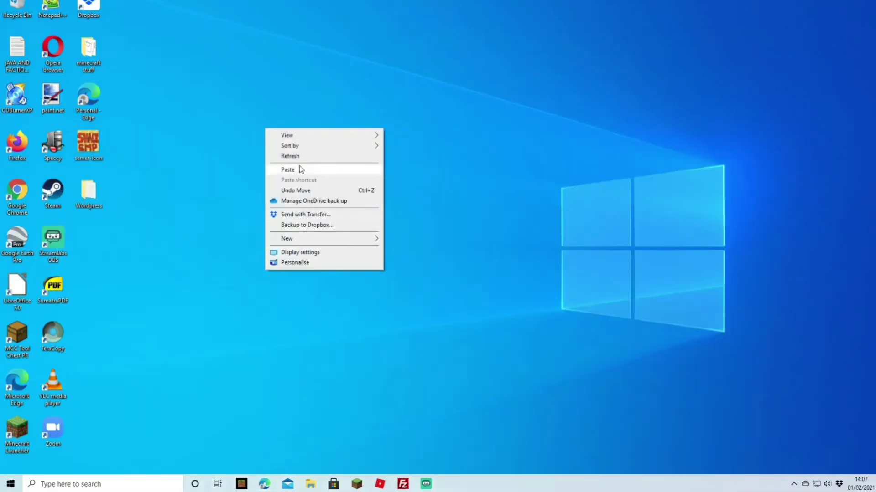
{"action": "left_click", "coordinate": [288, 169]}
{"action": "left_click", "coordinate": [327, 201]}
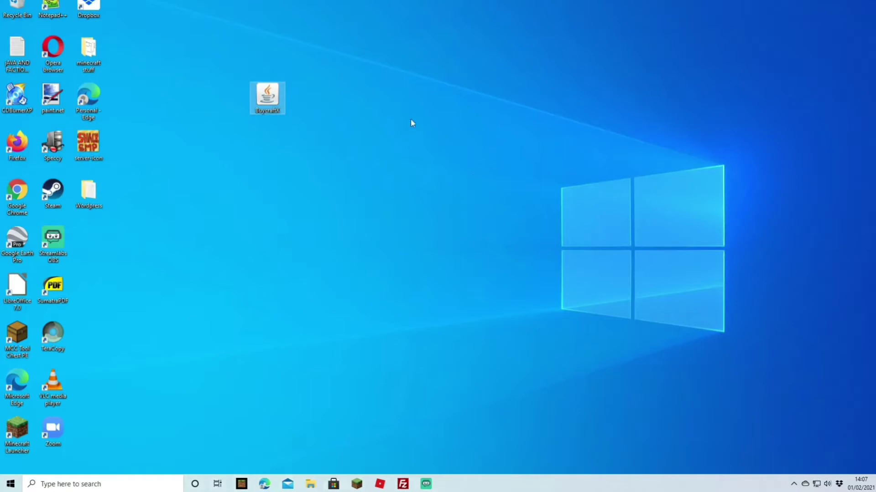
{"action": "left_click_drag", "start_coordinate": [272, 102], "coordinate": [94, 239]}
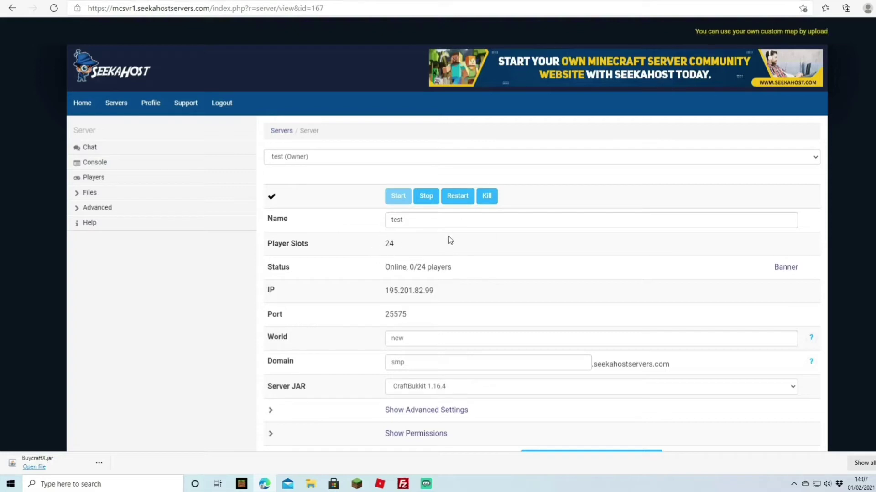
Open the test server's plugins directory through FTP file access in the SeekaHost control panel and go to its upload page.
{"action": "left_click", "coordinate": [89, 194]}
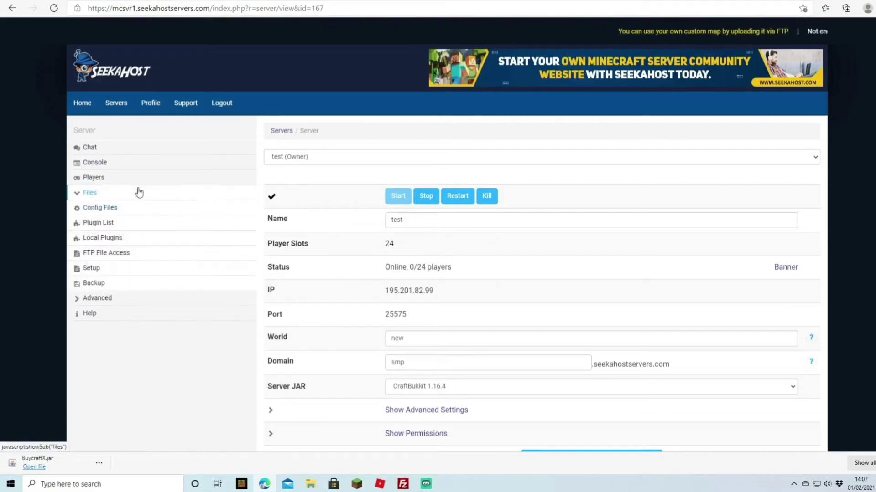
{"action": "left_click", "coordinate": [112, 255]}
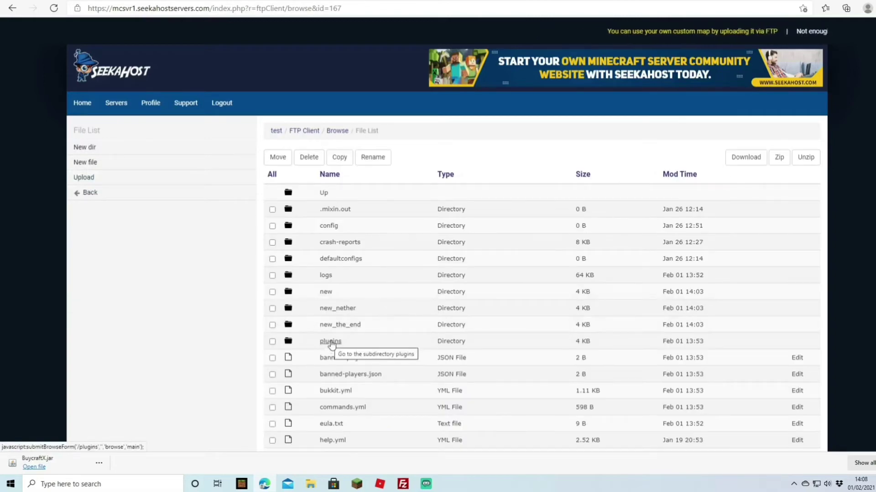
{"action": "left_click", "coordinate": [330, 342]}
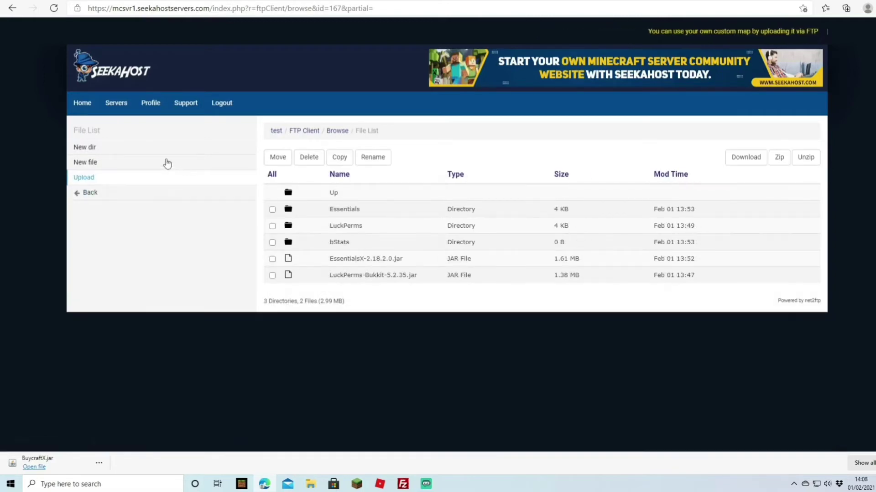
{"action": "left_click", "coordinate": [98, 181]}
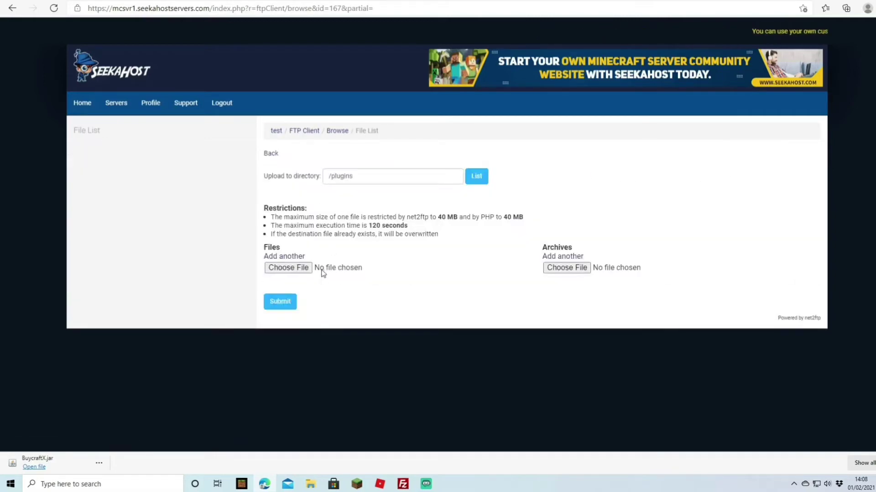
Upload BuycraftX.jar from the Desktop to the server's /plugins directory.
{"action": "left_click", "coordinate": [293, 269]}
{"action": "left_click", "coordinate": [66, 118]}
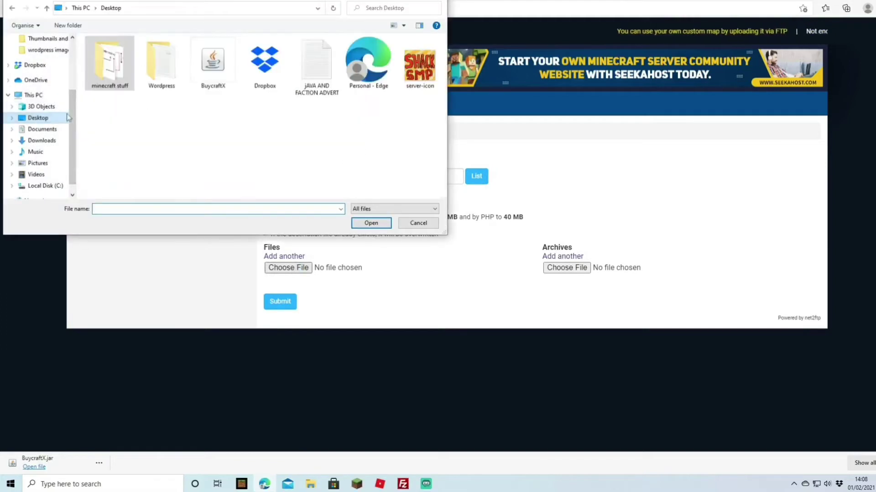
{"action": "double_click", "coordinate": [121, 66]}
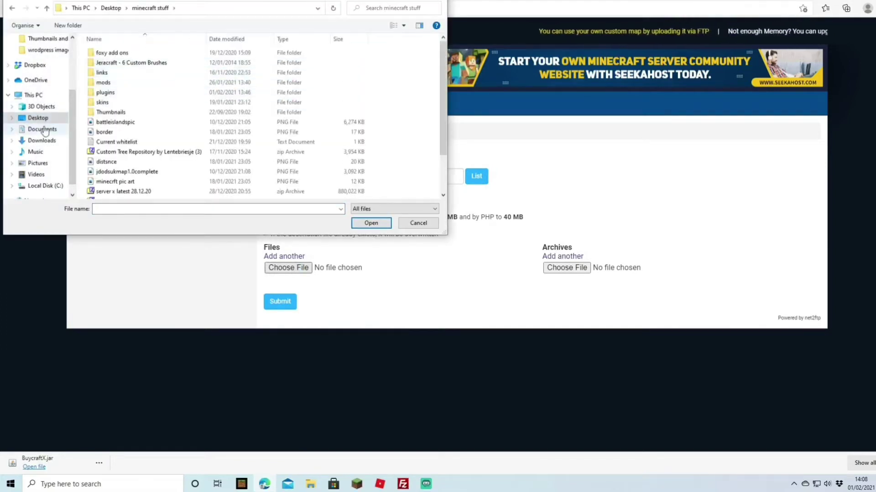
{"action": "left_click", "coordinate": [38, 117]}
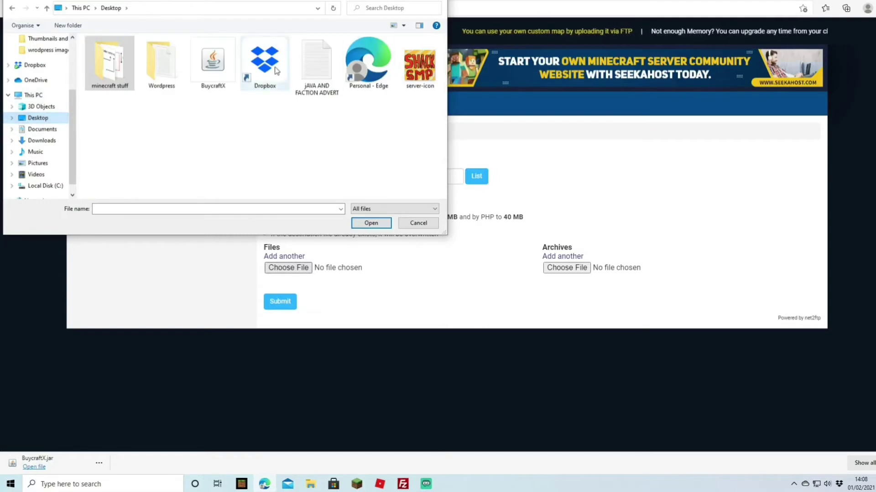
{"action": "double_click", "coordinate": [211, 70]}
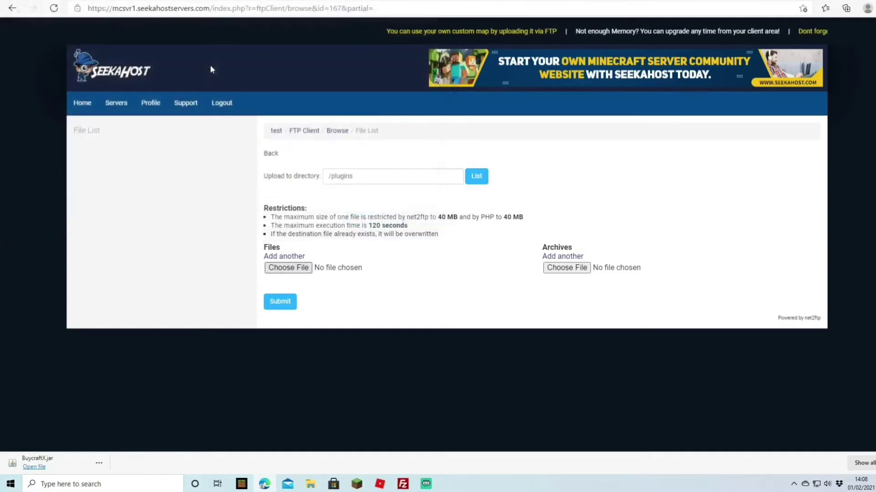
{"action": "left_click", "coordinate": [283, 332]}
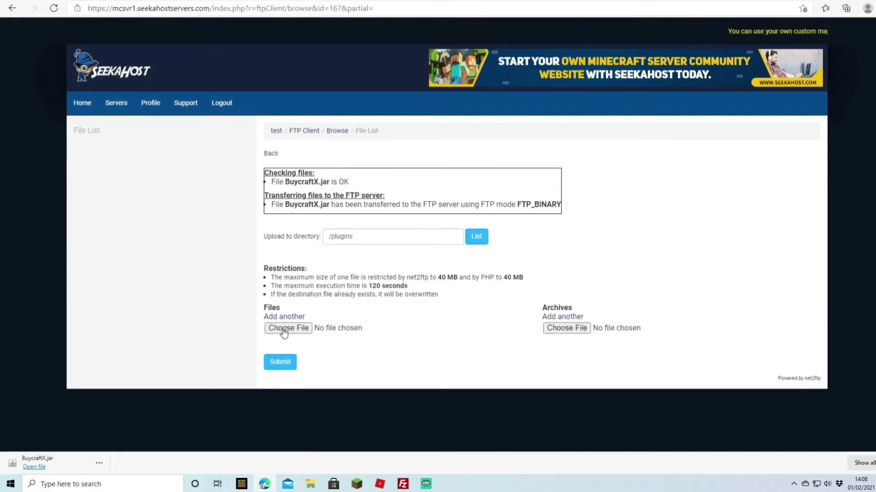
{"action": "left_click", "coordinate": [284, 363]}
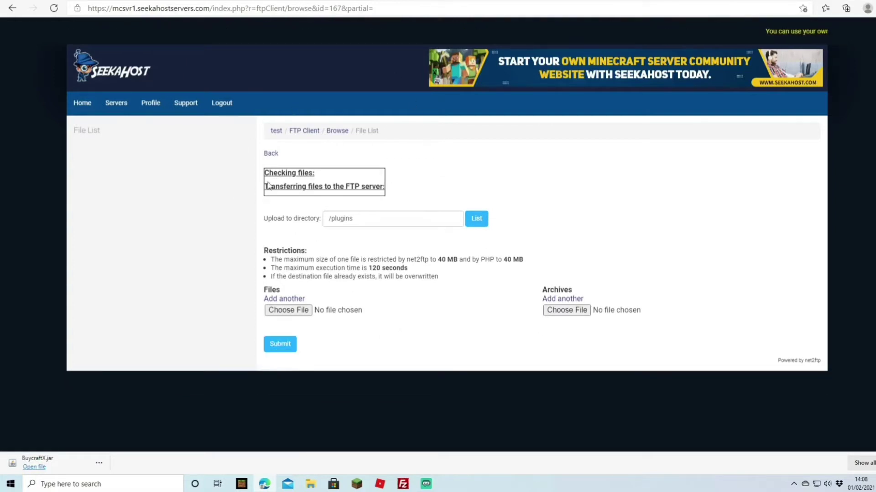
Return to the test server's main page and restart the server.
{"action": "left_click", "coordinate": [276, 131]}
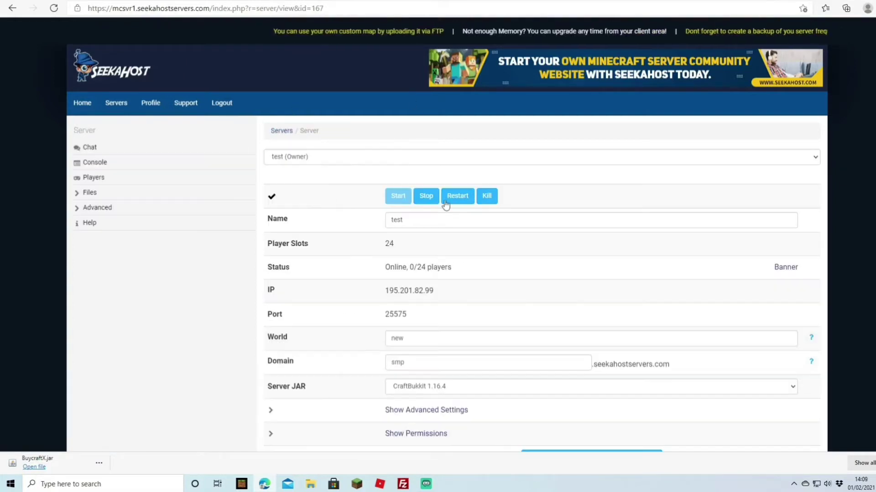
{"action": "left_click", "coordinate": [456, 196]}
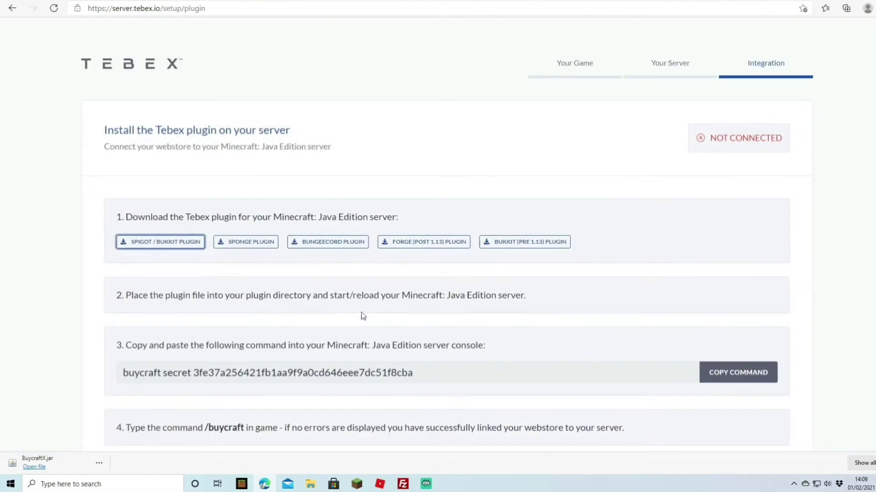
Copy the buycraft secret command from the Tebex plugin setup page and send it with its secret key in the server console.
{"action": "scroll", "coordinate": [360, 313], "scroll_direction": "down", "scroll_amount": 2}
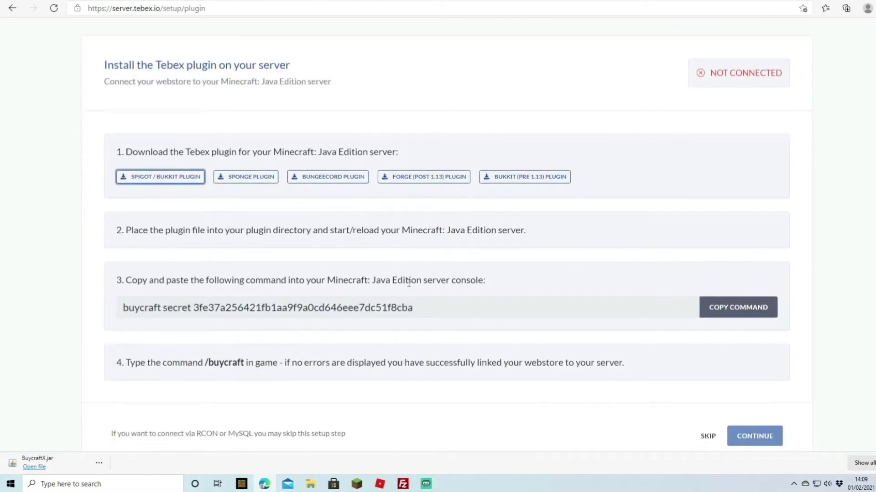
{"action": "left_click", "coordinate": [704, 311]}
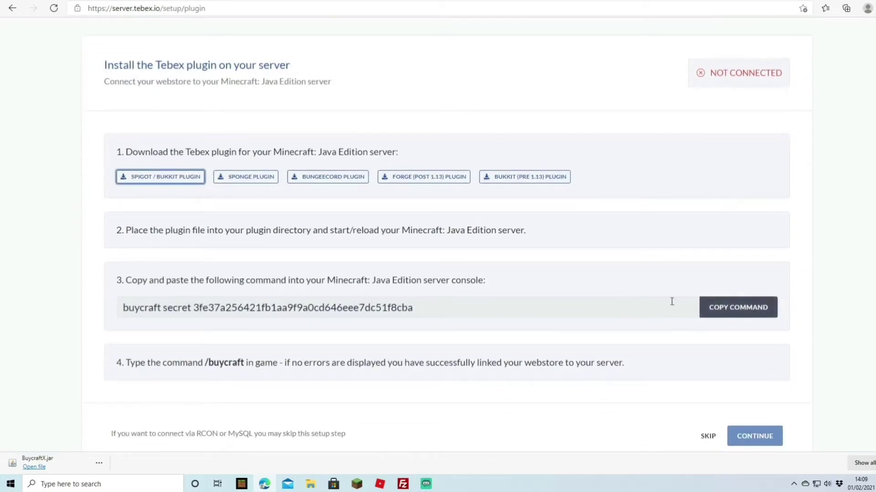
{"action": "left_click", "coordinate": [706, 306]}
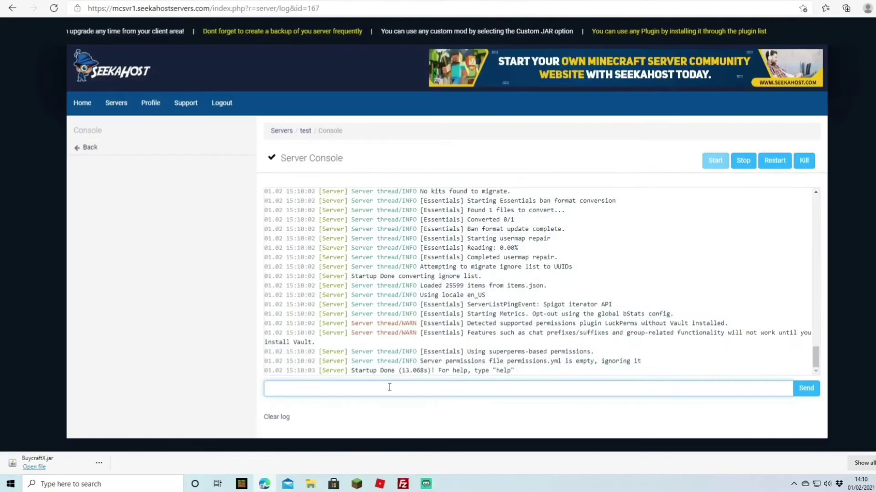
{"action": "right_click", "coordinate": [371, 389]}
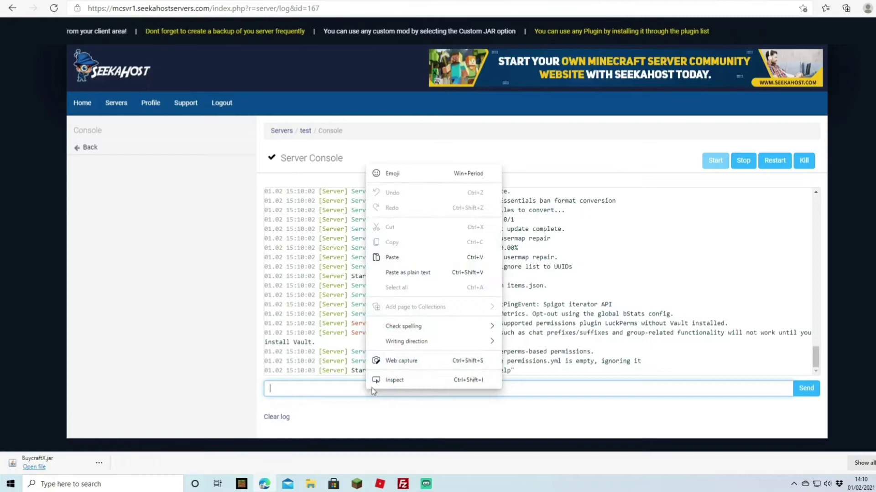
{"action": "left_click", "coordinate": [408, 272]}
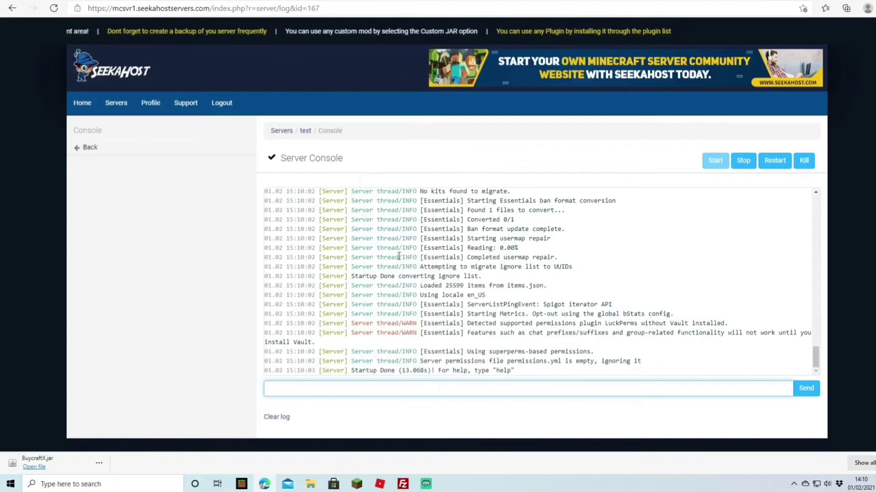
{"action": "left_click", "coordinate": [806, 389]}
{"action": "scroll", "coordinate": [694, 356], "scroll_direction": "down", "scroll_amount": 1}
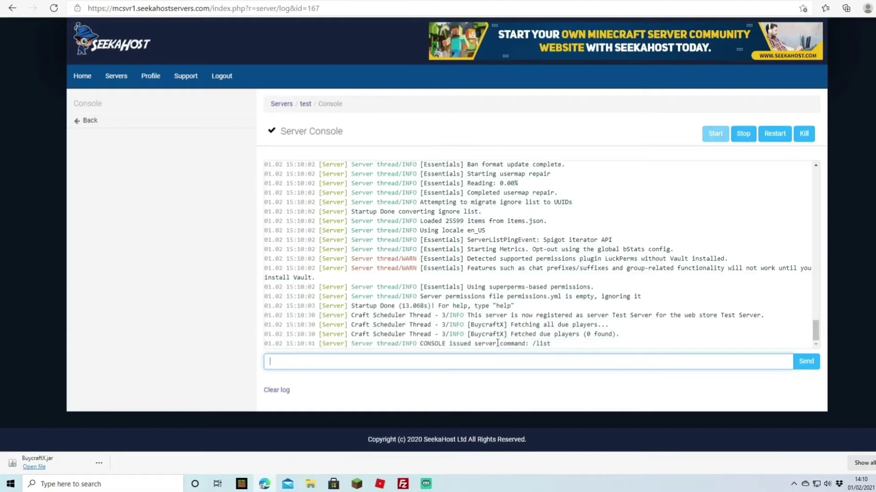
Switch to Minecraft, resume the game on the server and run the /buycraft command in chat.
{"action": "key", "text": "alt+Tab"}
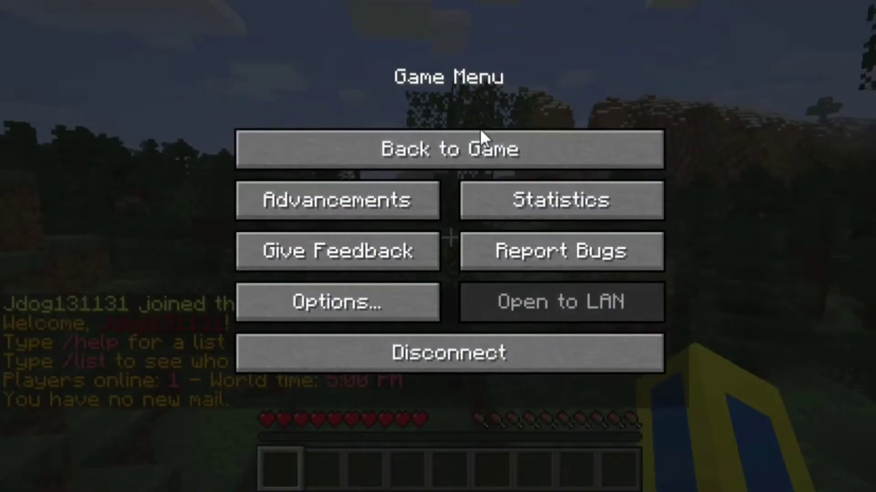
{"action": "left_click", "coordinate": [480, 130]}
{"action": "key", "text": "slash"}
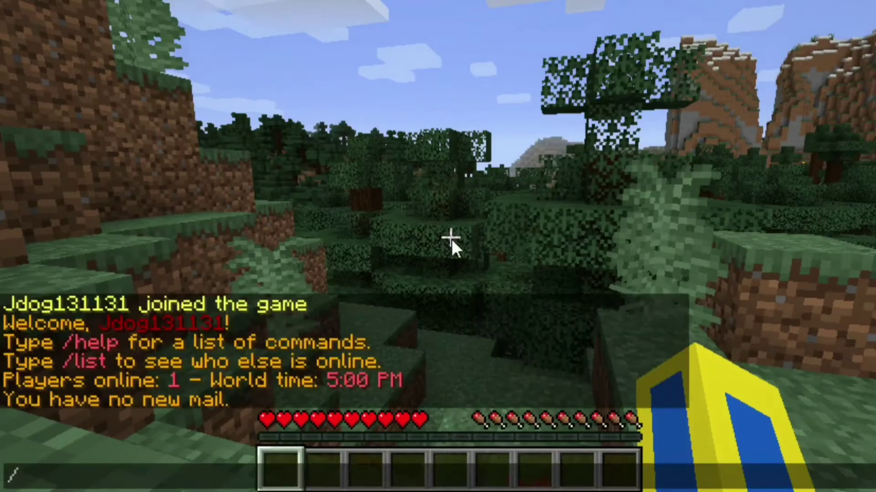
{"action": "type", "text": "buy"}
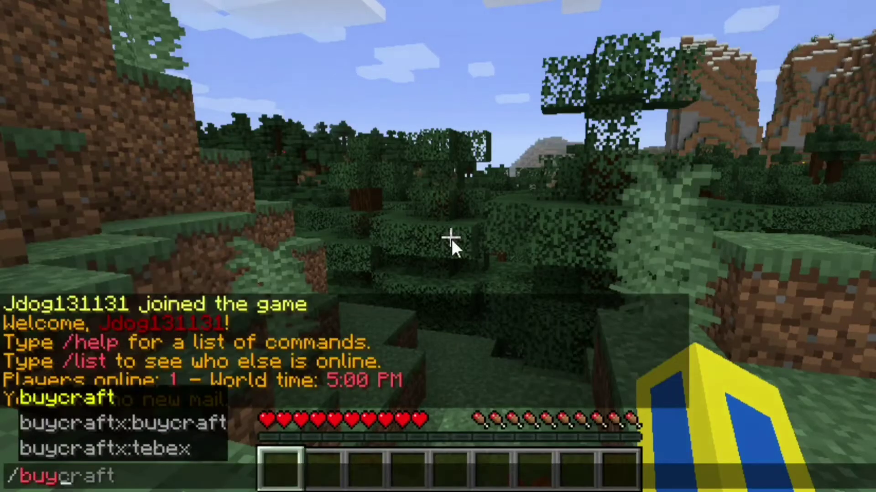
{"action": "key", "text": "Tab"}
{"action": "key", "text": "Return"}
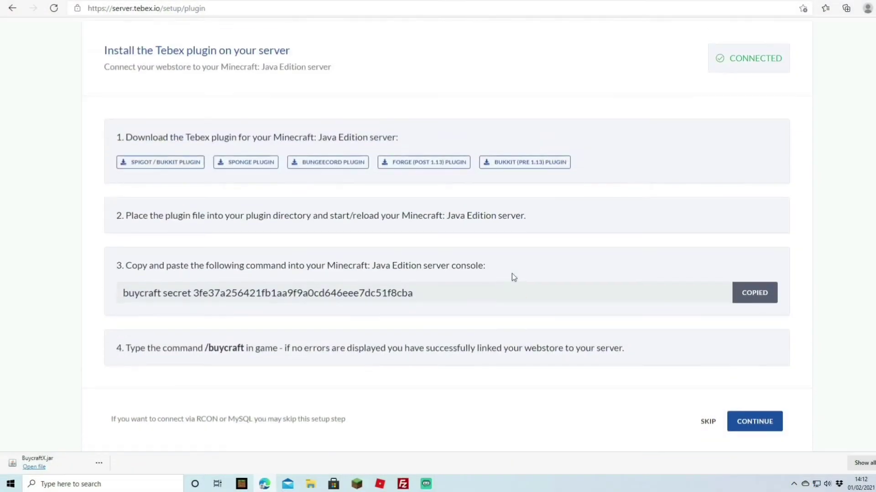
Return to the Tebex plugin setup page and continue to the webstore setup checklist.
{"action": "scroll", "coordinate": [515, 274], "scroll_direction": "up", "scroll_amount": 1}
{"action": "scroll", "coordinate": [520, 266], "scroll_direction": "down", "scroll_amount": 1}
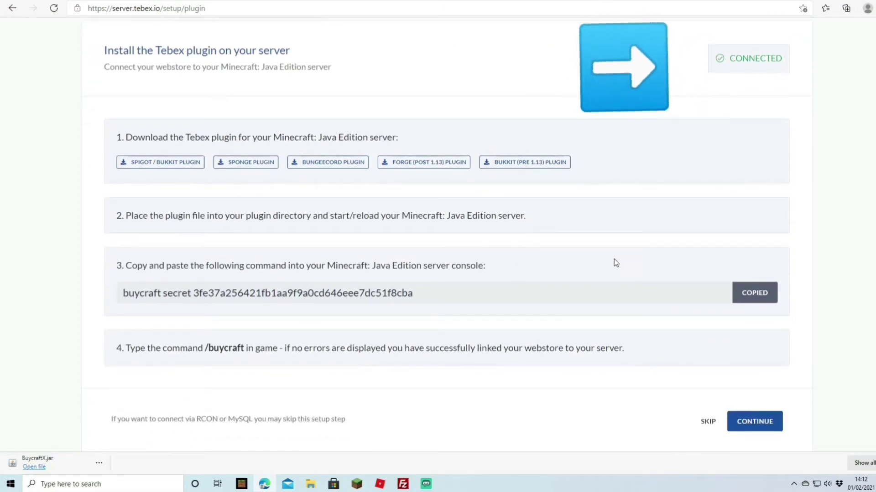
{"action": "left_click", "coordinate": [754, 422]}
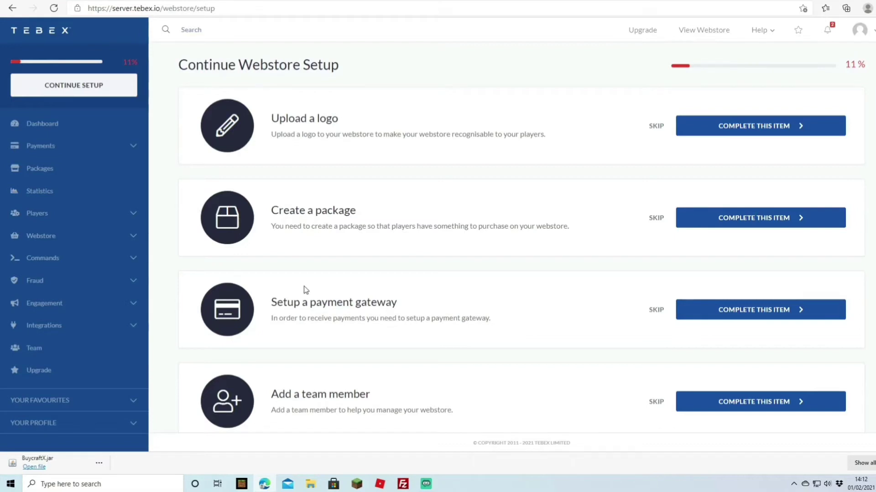
{"action": "scroll", "coordinate": [304, 286], "scroll_direction": "down", "scroll_amount": 1}
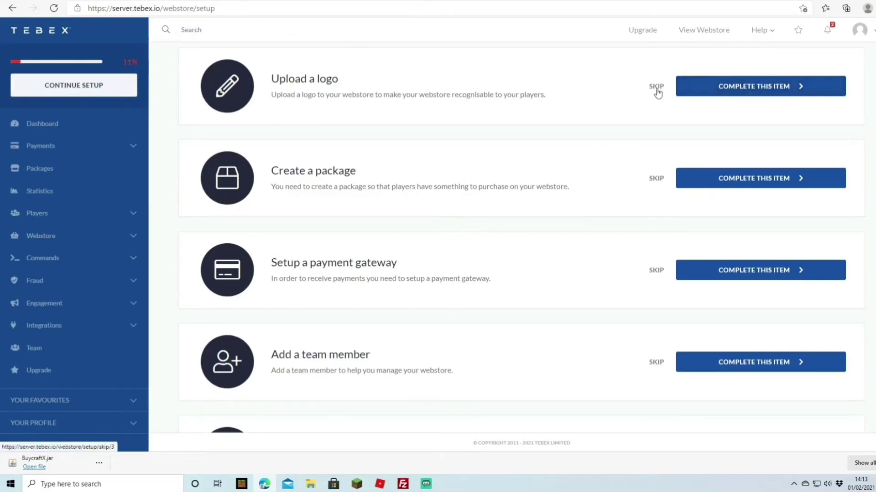
From the webstore's Appearance page, preview the Tebex Red theme for the Abstract template and activate it.
{"action": "key", "text": "alt+Left"}
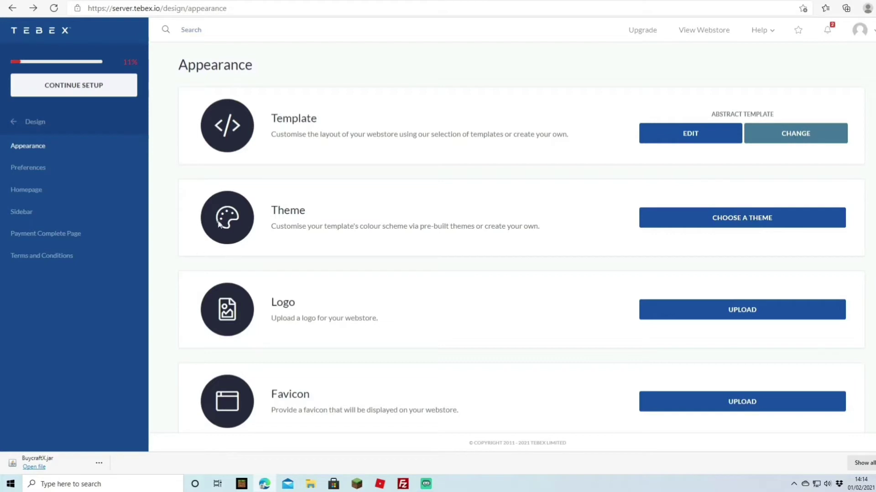
{"action": "left_click", "coordinate": [734, 228]}
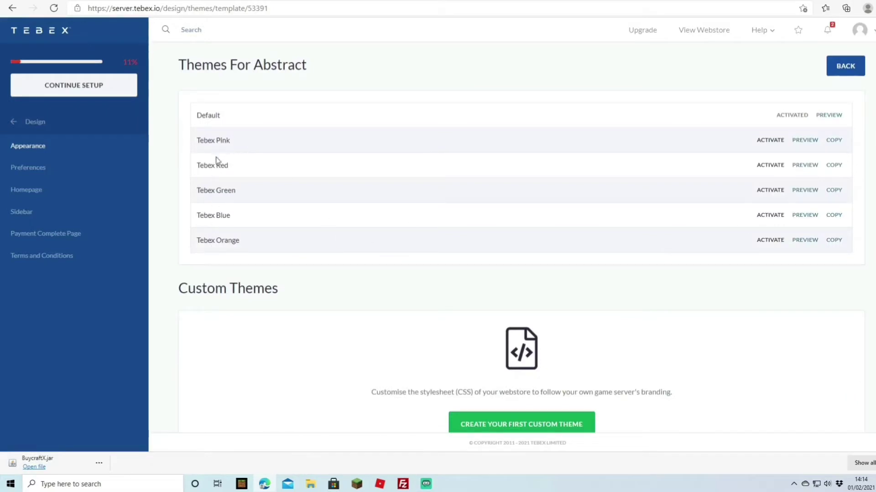
{"action": "left_click", "coordinate": [810, 167]}
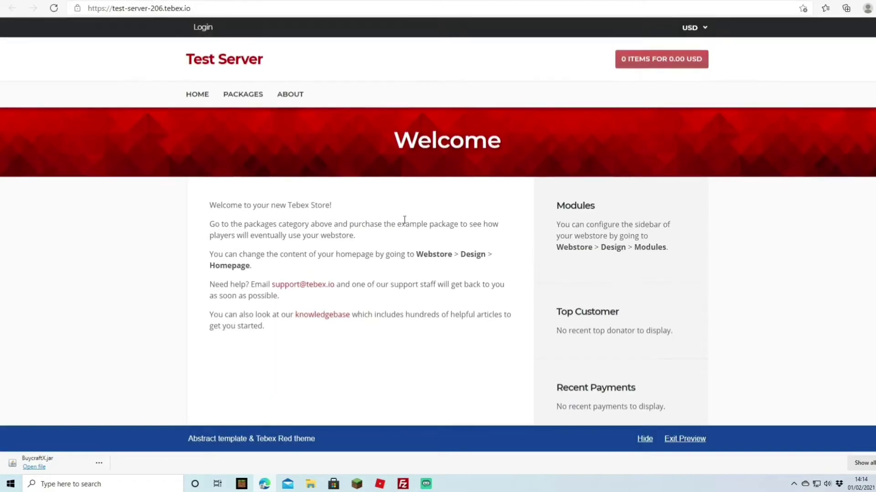
{"action": "key", "text": "ctrl+w"}
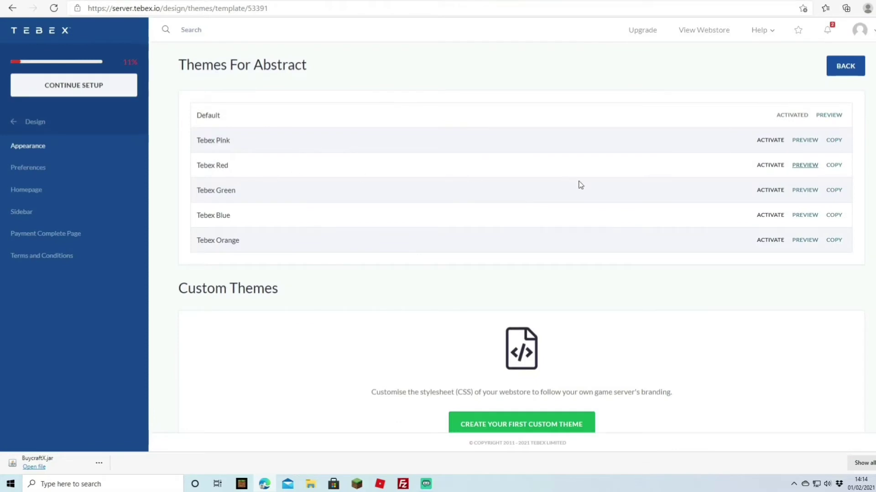
{"action": "left_click", "coordinate": [774, 167]}
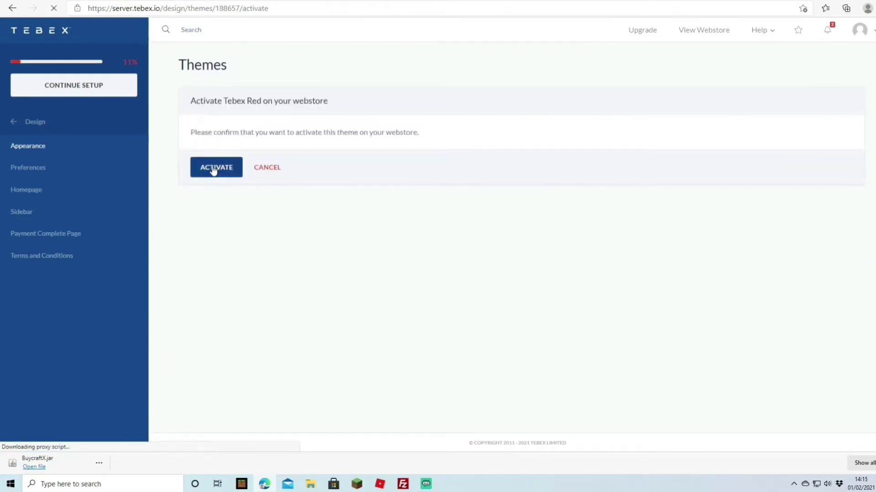
{"action": "left_click", "coordinate": [214, 168]}
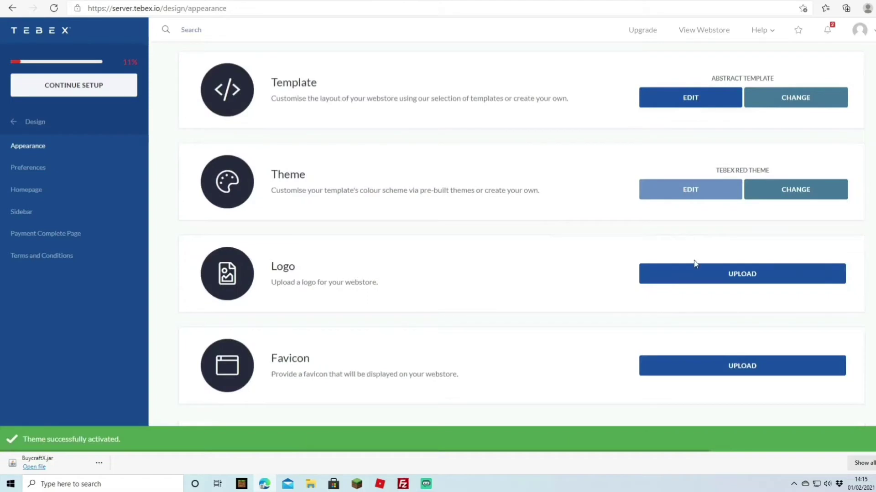
Upload a logo image for the webstore and continue the webstore setup.
{"action": "left_click", "coordinate": [727, 279]}
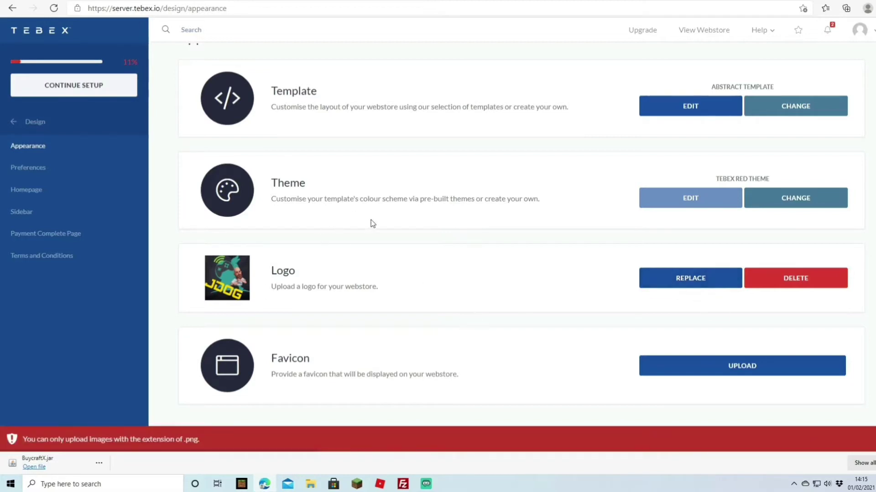
{"action": "scroll", "coordinate": [530, 274], "scroll_direction": "up", "scroll_amount": 1}
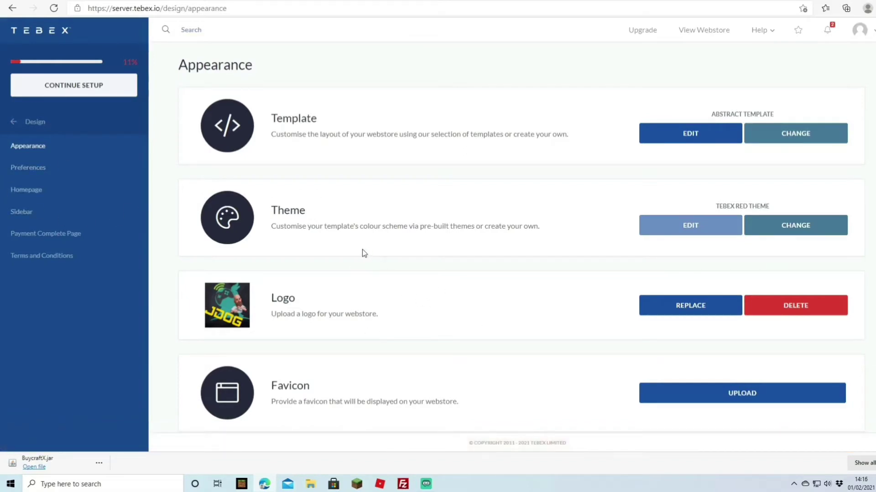
{"action": "left_click", "coordinate": [122, 87]}
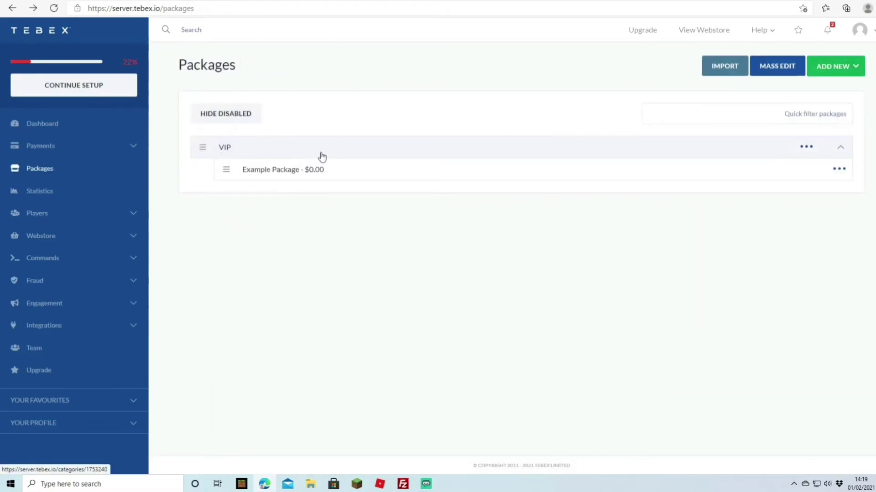
Rename the VIP category to Packages with the description "Select you package", check its visibility and advanced settings, and save it.
{"action": "left_click", "coordinate": [244, 154]}
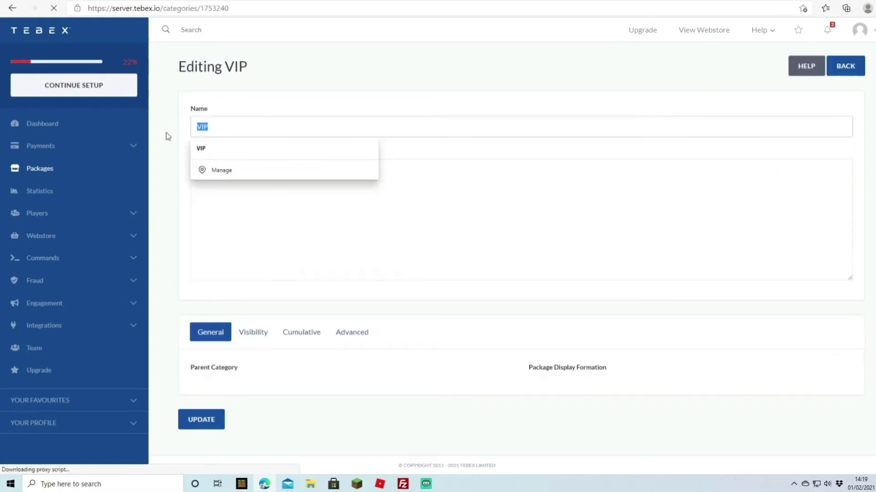
{"action": "type", "text": "Packages"}
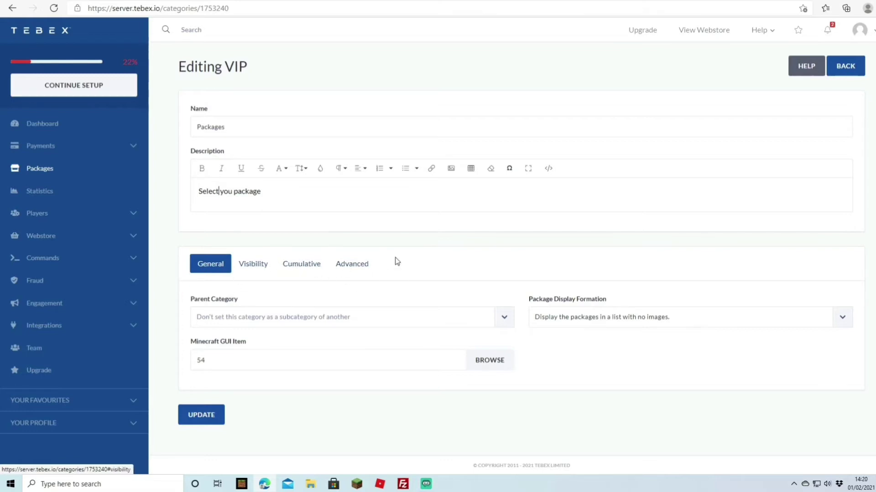
{"action": "left_click", "coordinate": [313, 268]}
{"action": "left_click", "coordinate": [256, 267]}
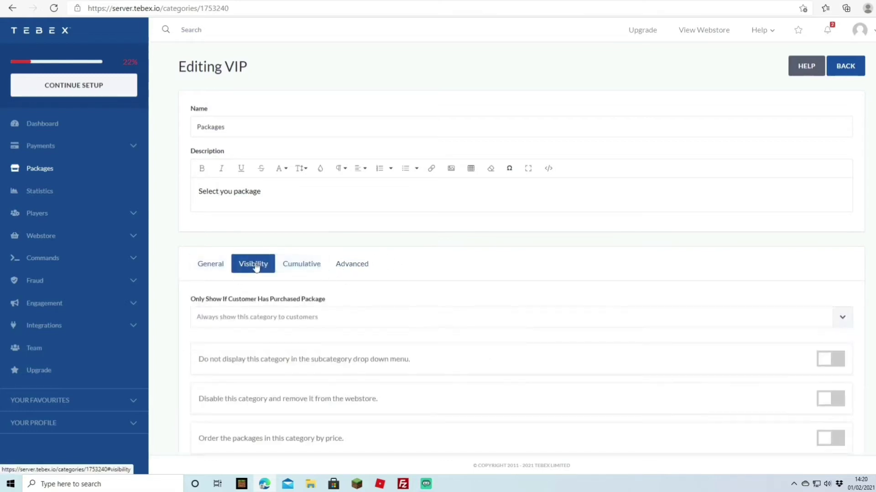
{"action": "scroll", "coordinate": [346, 272], "scroll_direction": "down", "scroll_amount": 2}
{"action": "scroll", "coordinate": [348, 269], "scroll_direction": "up", "scroll_amount": 2}
{"action": "left_click", "coordinate": [350, 263]}
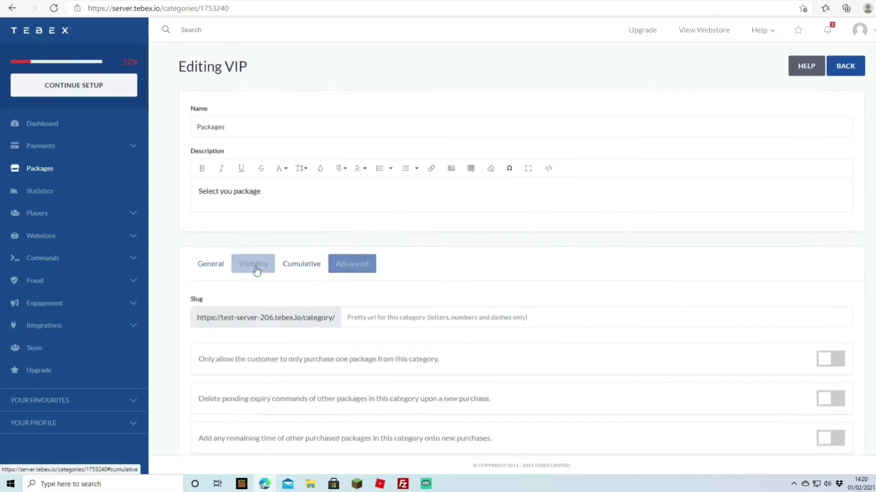
{"action": "left_click", "coordinate": [218, 267]}
{"action": "left_click", "coordinate": [199, 414]}
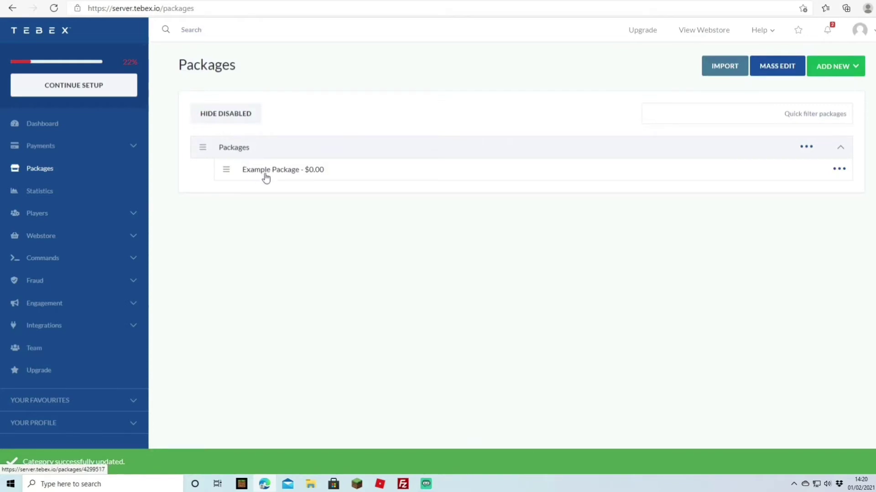
Rename the Example Package to VIP and replace its description with "Cool flying rank".
{"action": "left_click", "coordinate": [266, 175]}
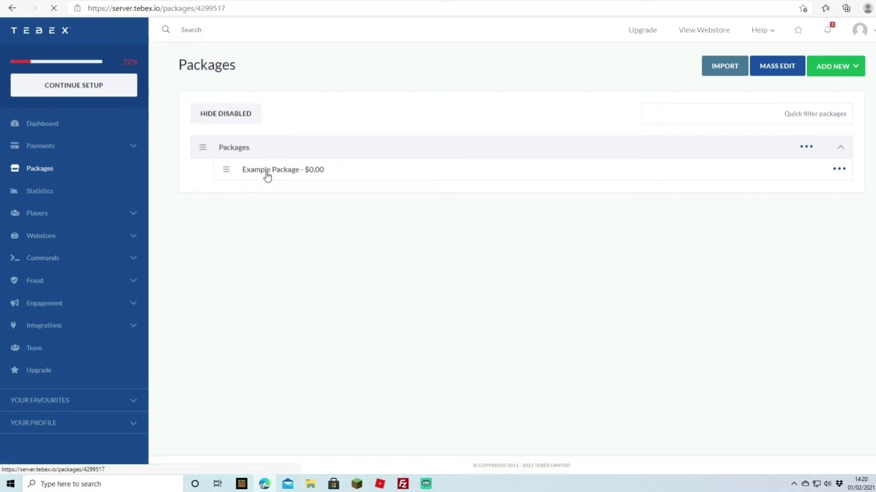
{"action": "triple_click", "coordinate": [265, 127]}
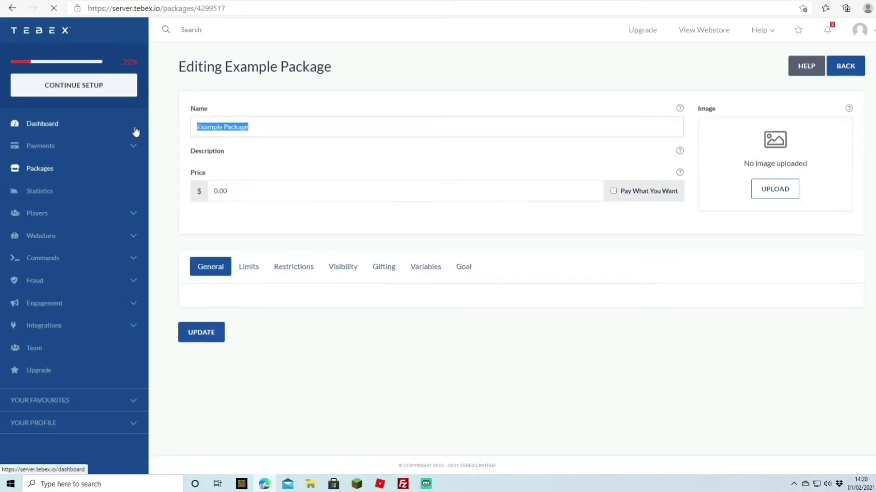
{"action": "type", "text": "VIP"}
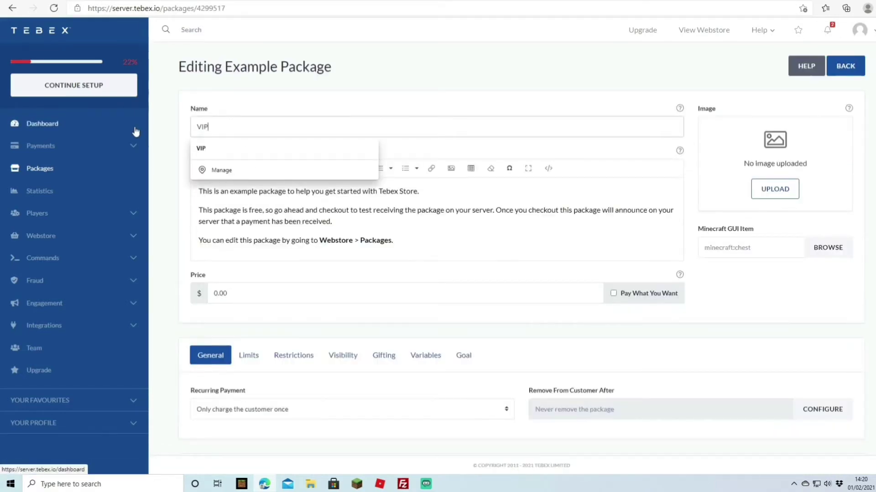
{"action": "left_click", "coordinate": [263, 100]}
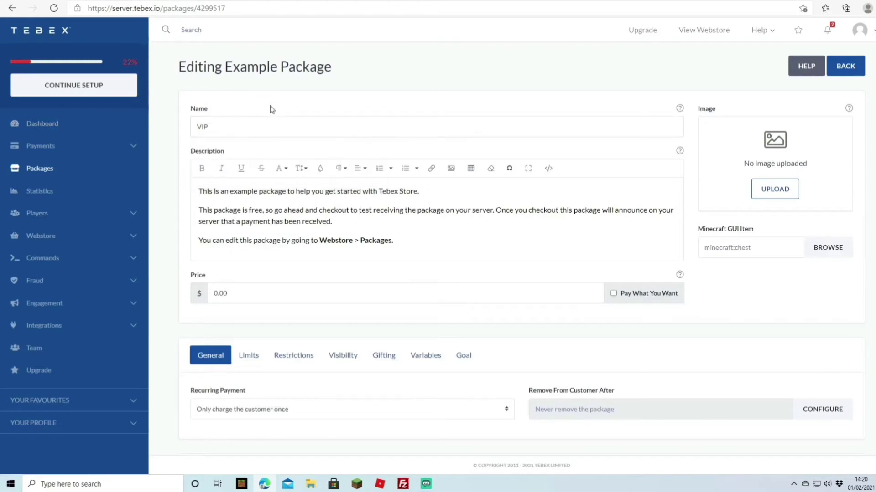
{"action": "key", "text": "ctrl+a"}
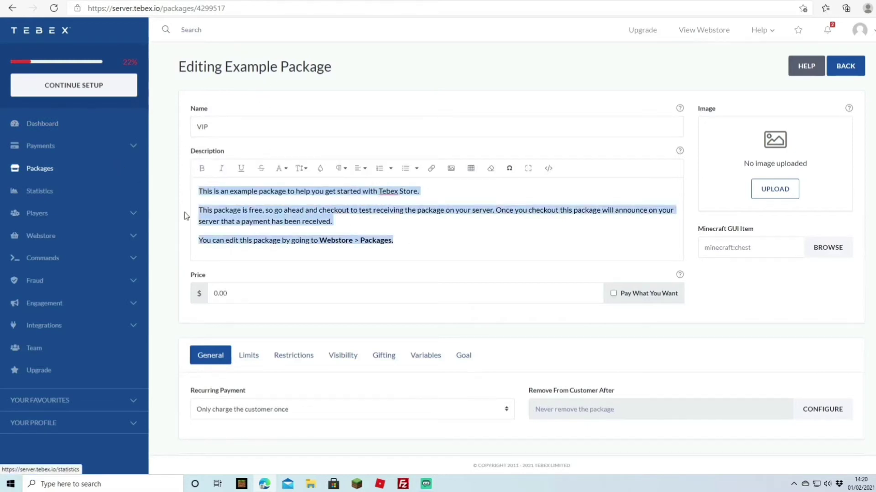
{"action": "type", "text": "Cool flying rank"}
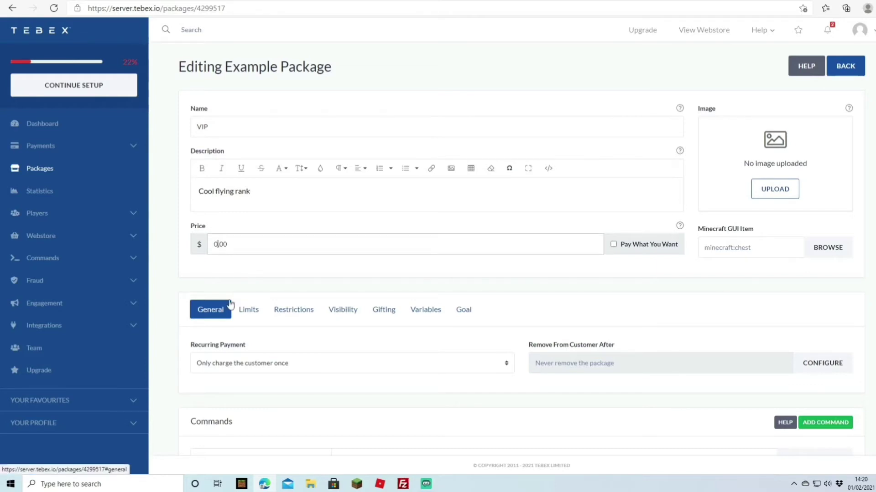
Set the VIP package's price to $5.00 with Pay What You Want enabled, and upload the Diamond image for it.
{"action": "key", "text": "BackSpace"}
{"action": "type", "text": "5"}
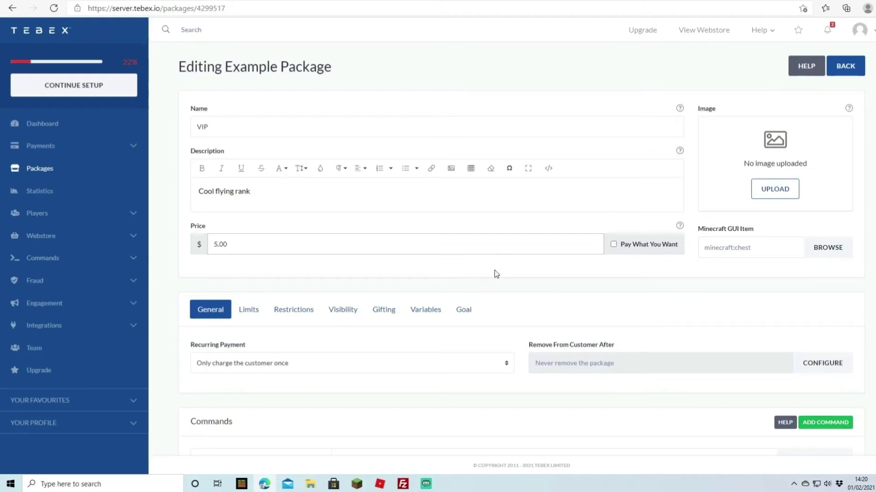
{"action": "left_click", "coordinate": [614, 244]}
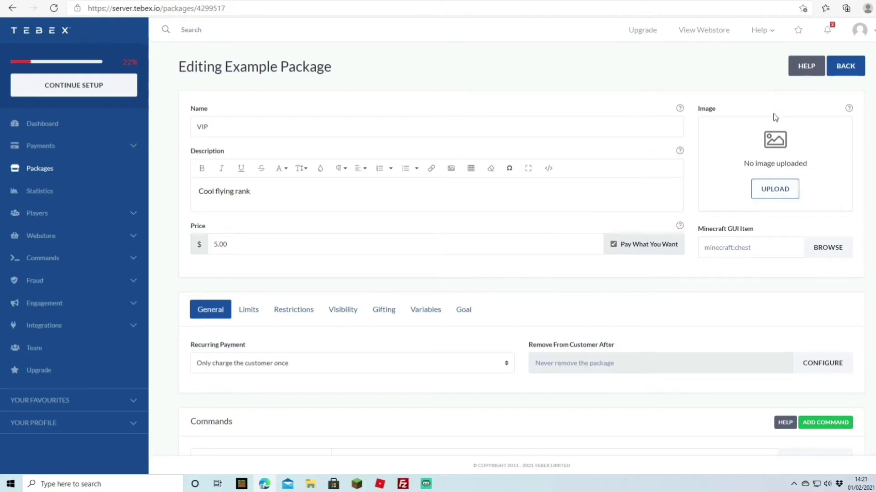
{"action": "left_click", "coordinate": [771, 191]}
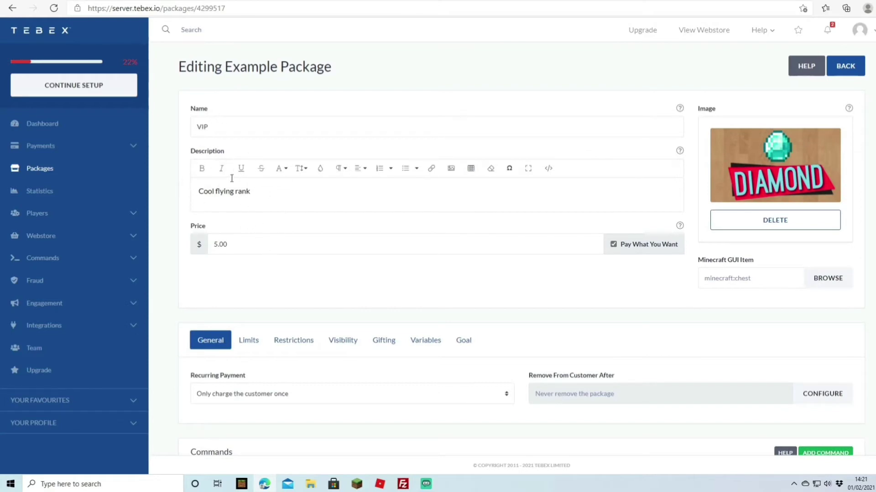
Set the package to only charge the customer once and to be removed from the customer after 1 month.
{"action": "scroll", "coordinate": [375, 401], "scroll_direction": "down", "scroll_amount": 1}
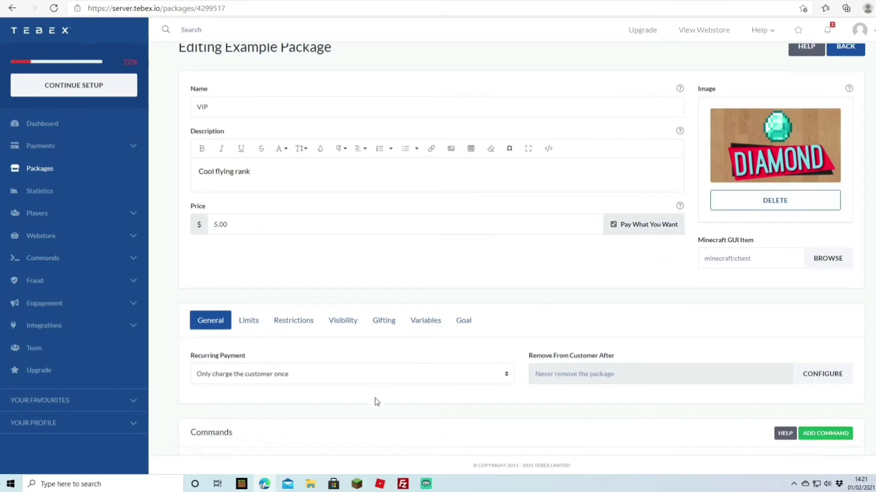
{"action": "scroll", "coordinate": [377, 401], "scroll_direction": "down", "scroll_amount": 3}
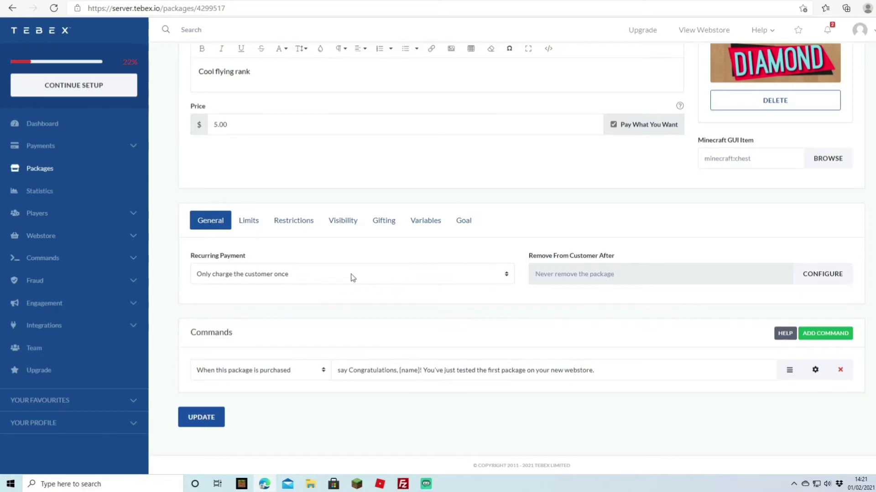
{"action": "left_click", "coordinate": [492, 277]}
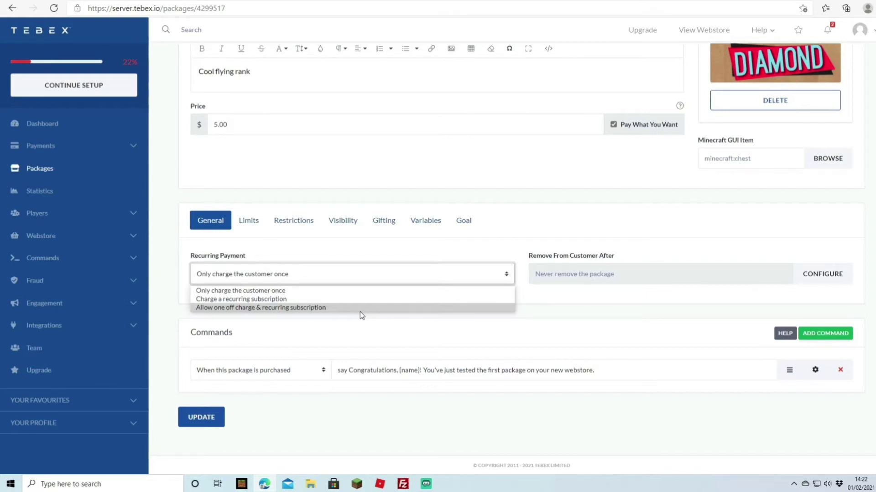
{"action": "left_click", "coordinate": [287, 292]}
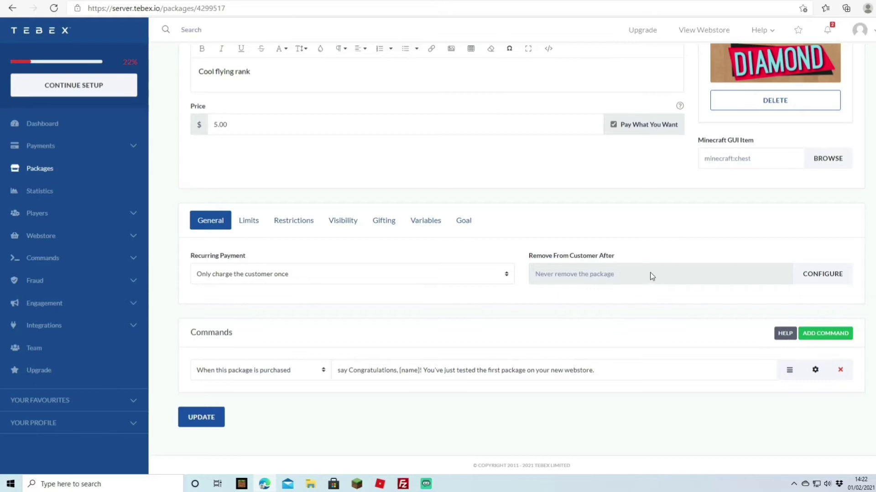
{"action": "left_click", "coordinate": [821, 282]}
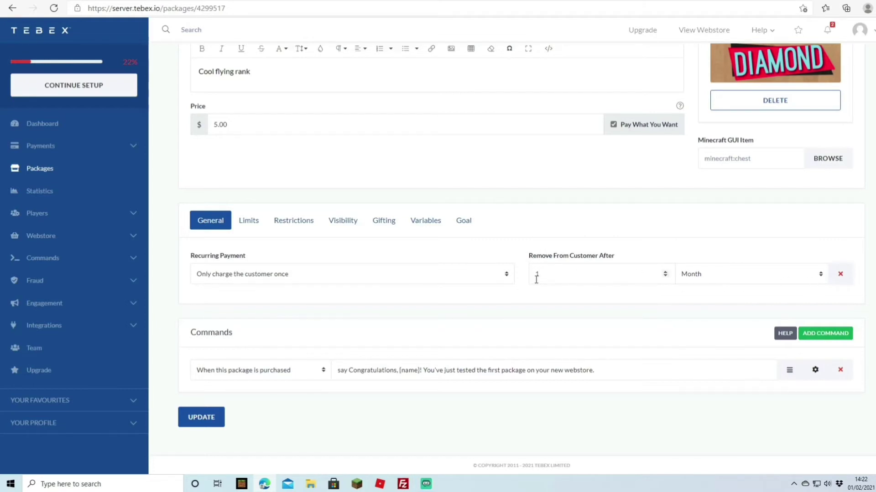
Try a global limit and a user limit of 1 purchase every 1 month on the package, and remove both limits.
{"action": "left_click", "coordinate": [820, 274]}
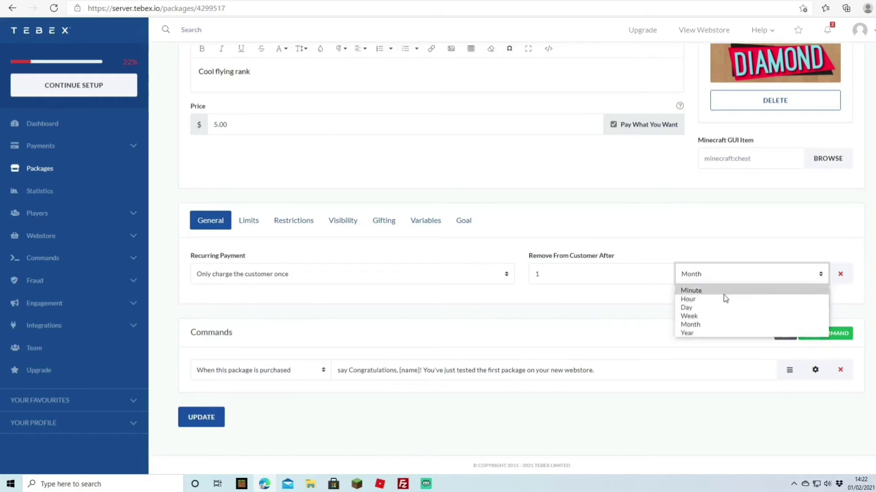
{"action": "left_click", "coordinate": [258, 224]}
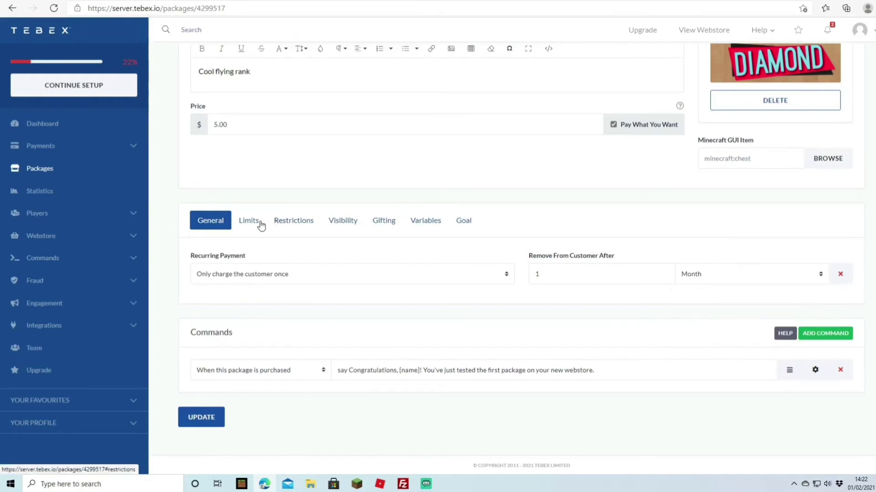
{"action": "left_click", "coordinate": [250, 221]}
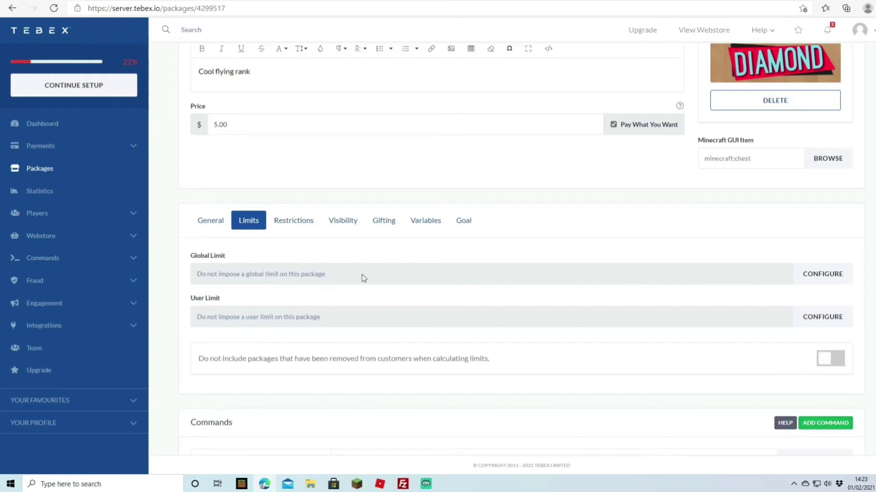
{"action": "left_click", "coordinate": [314, 278]}
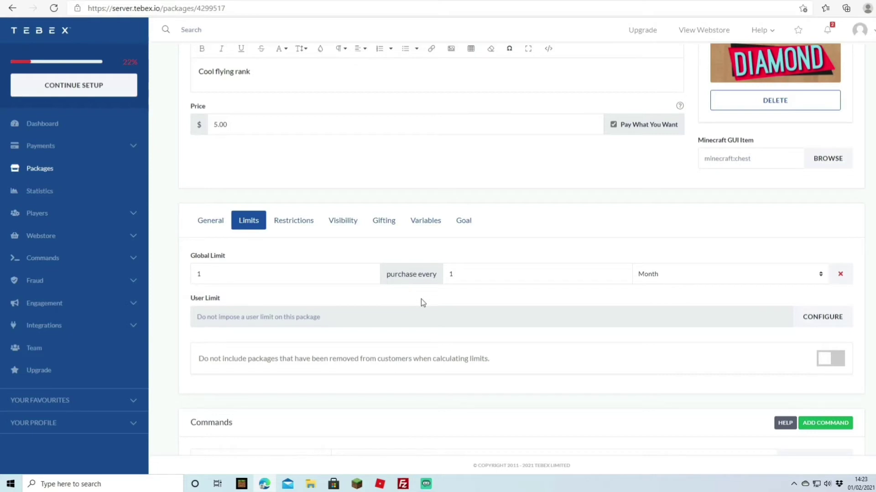
{"action": "left_click", "coordinate": [823, 318]}
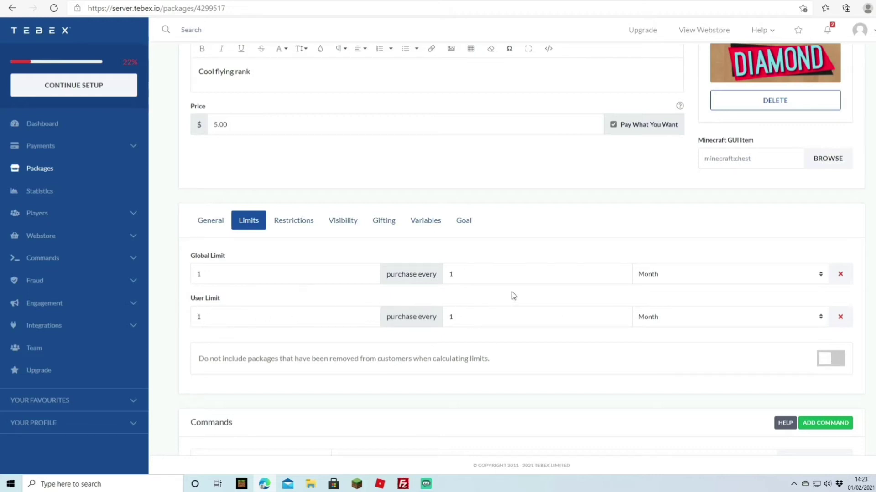
{"action": "left_click", "coordinate": [839, 274]}
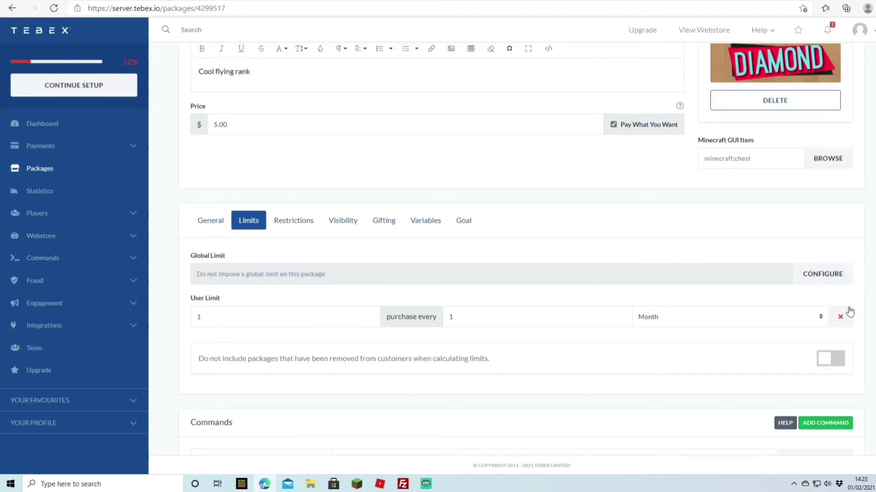
{"action": "left_click", "coordinate": [840, 316]}
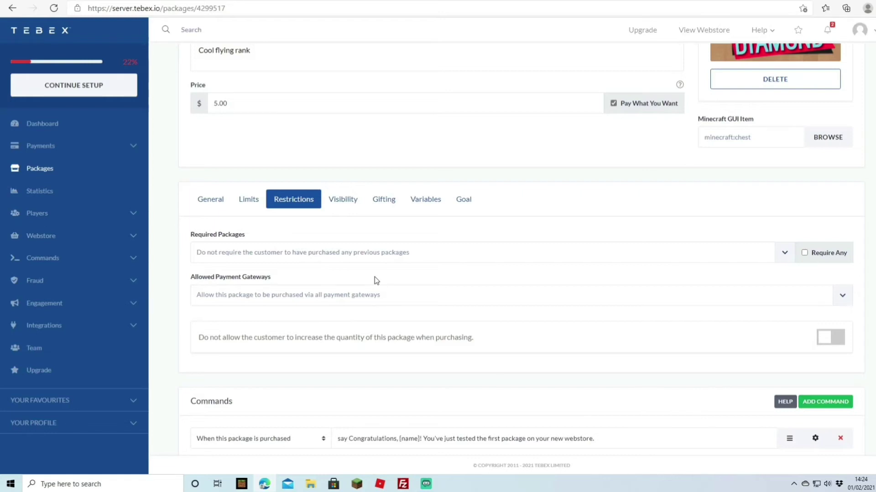
Disallow customers from increasing the package's quantity when purchasing, and check the package's visibility settings.
{"action": "scroll", "coordinate": [288, 257], "scroll_direction": "down", "scroll_amount": 2}
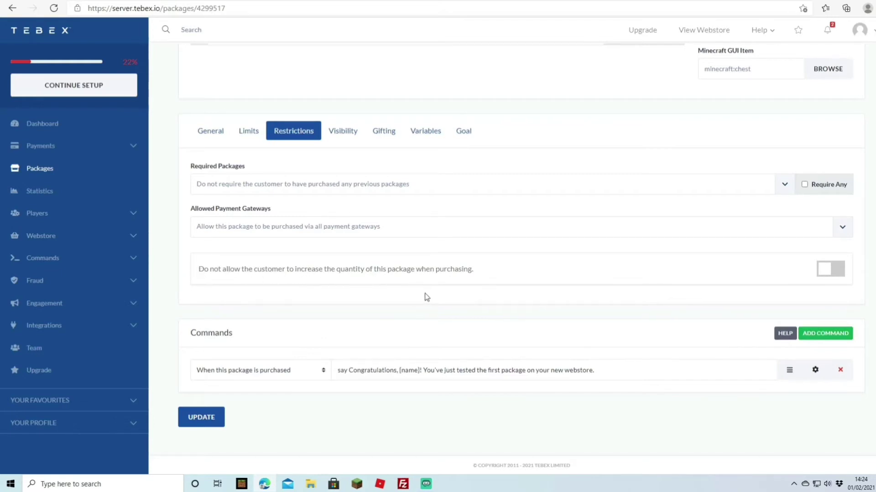
{"action": "left_click", "coordinate": [833, 270]}
{"action": "left_click", "coordinate": [346, 136]}
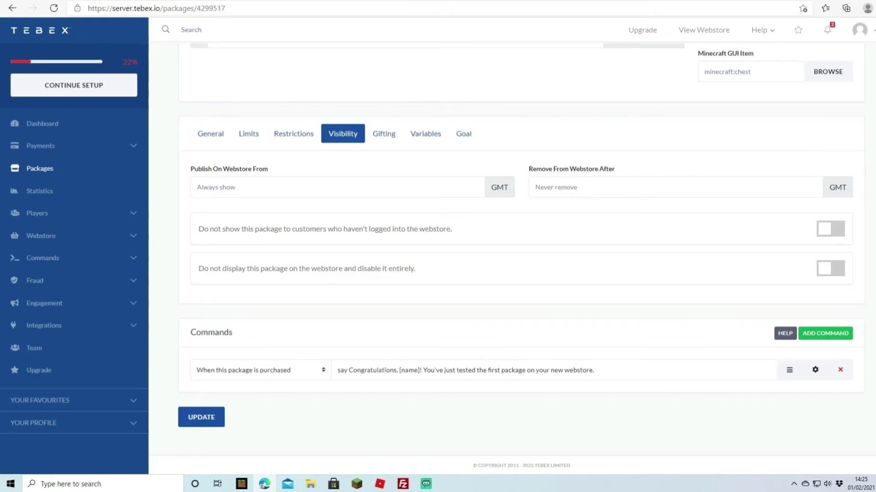
{"action": "mouse_move", "coordinate": [839, 188]}
Set the package's created gift card to the same value as the package price, and check the variables settings.
{"action": "left_click", "coordinate": [383, 134]}
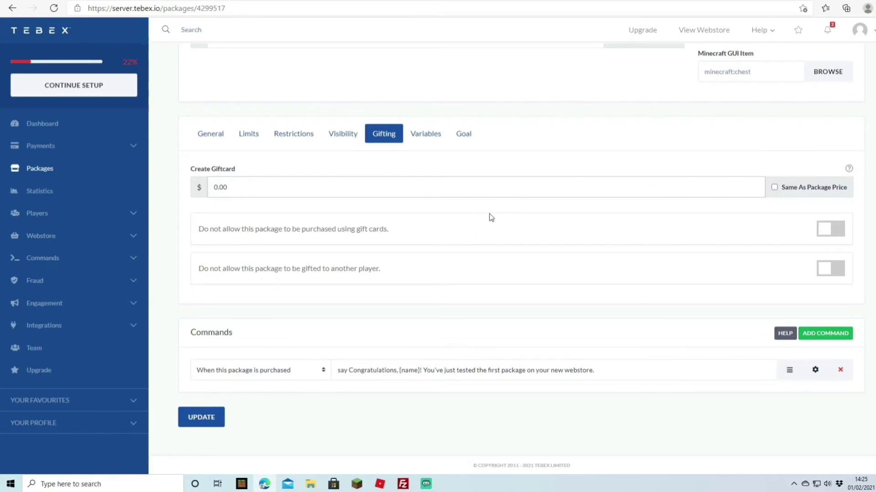
{"action": "left_click", "coordinate": [775, 187]}
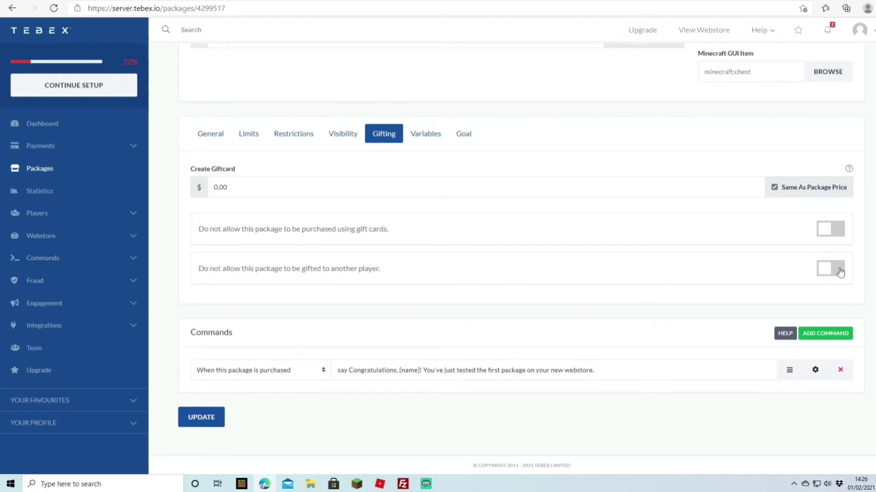
{"action": "left_click", "coordinate": [425, 134]}
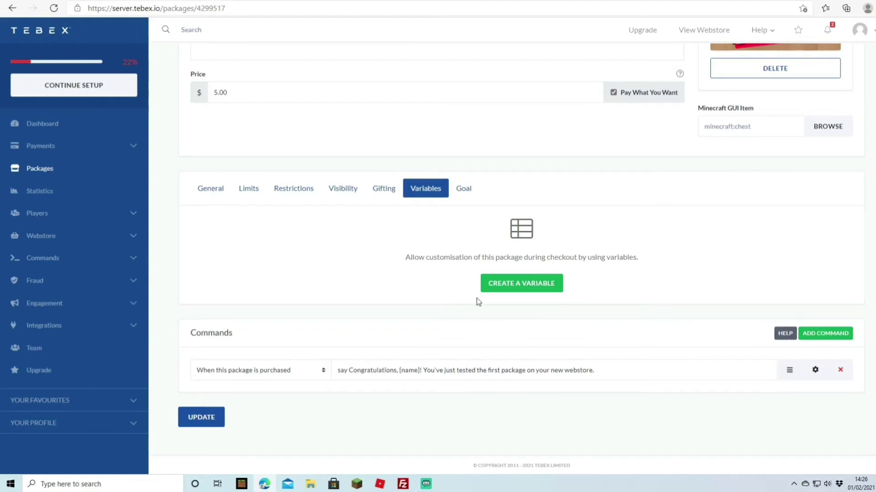
Examine the community goal creation form, including target, status, sale, packages and commands, and return to the package without creating a goal.
{"action": "left_click", "coordinate": [463, 188]}
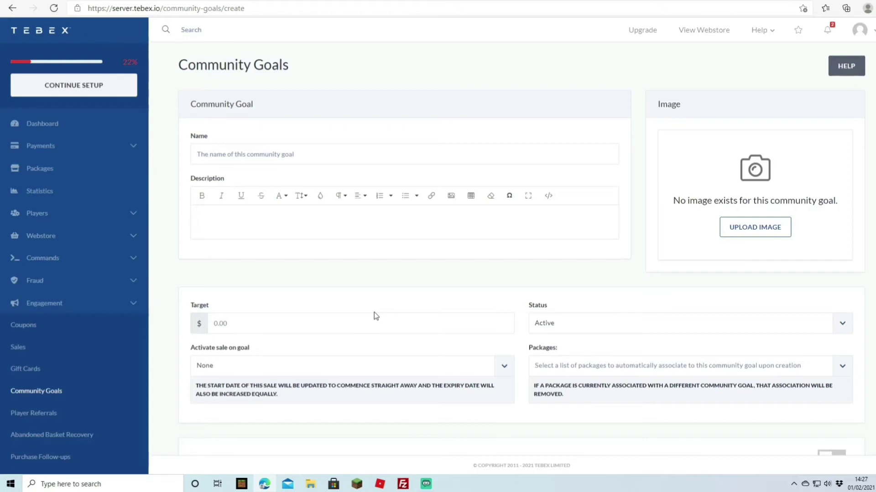
{"action": "scroll", "coordinate": [392, 291], "scroll_direction": "down", "scroll_amount": 4}
{"action": "scroll", "coordinate": [418, 261], "scroll_direction": "up", "scroll_amount": 3}
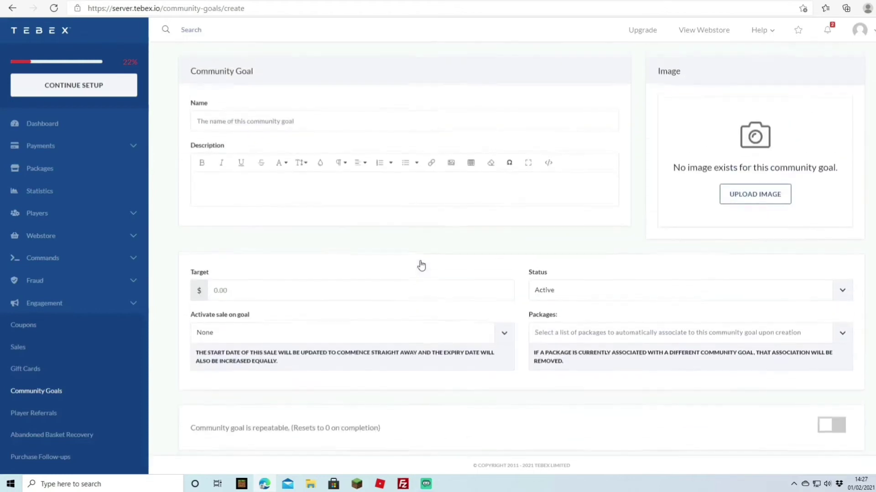
{"action": "scroll", "coordinate": [422, 260], "scroll_direction": "down", "scroll_amount": 2}
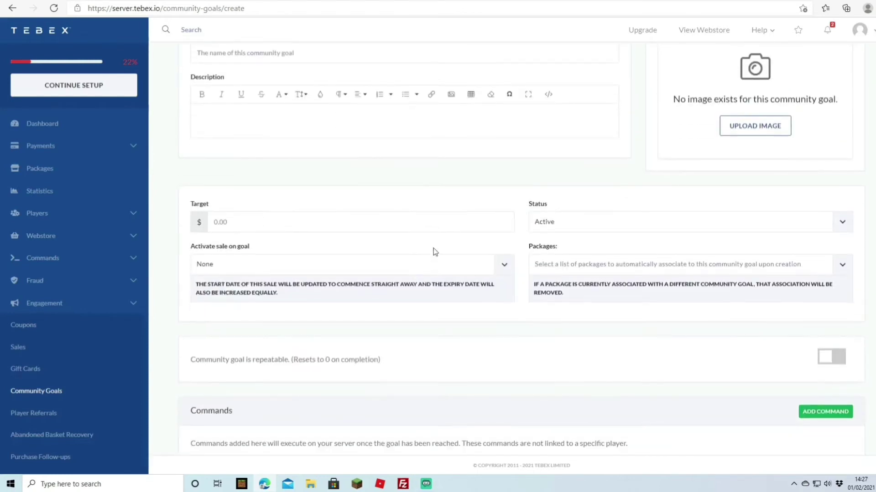
{"action": "scroll", "coordinate": [438, 304], "scroll_direction": "up", "scroll_amount": 3}
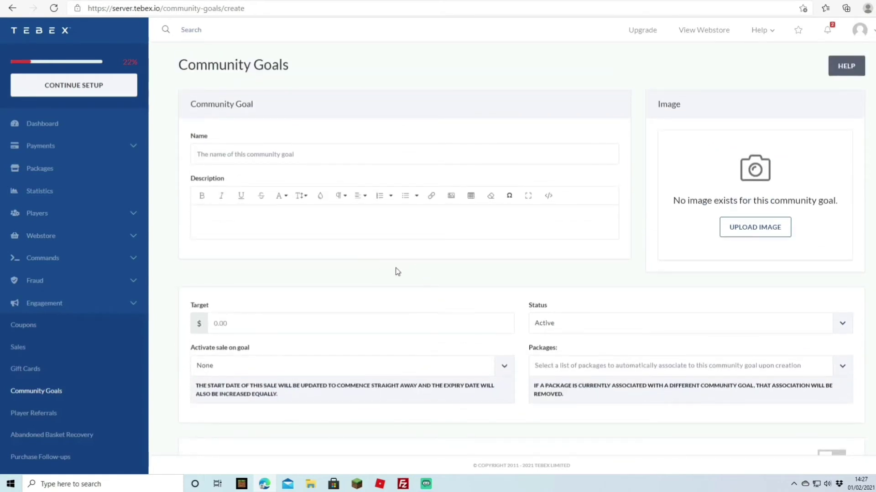
{"action": "scroll", "coordinate": [454, 286], "scroll_direction": "down", "scroll_amount": 4}
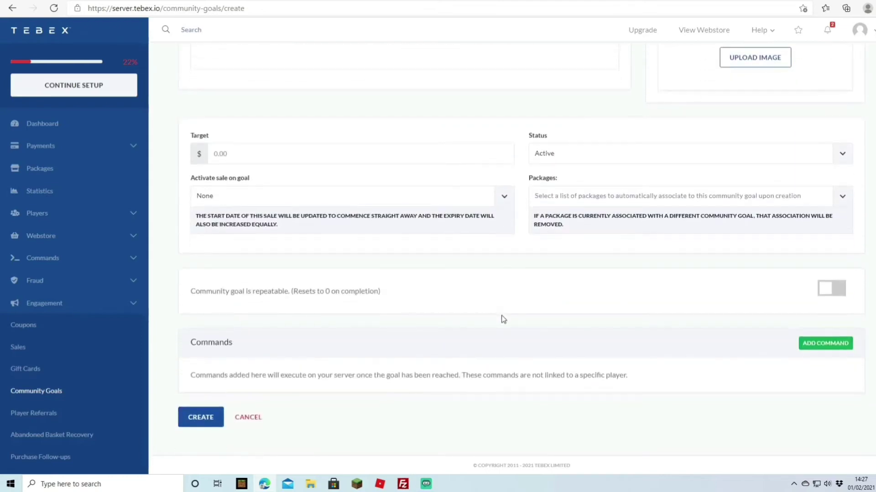
{"action": "scroll", "coordinate": [504, 319], "scroll_direction": "up", "scroll_amount": 4}
{"action": "scroll", "coordinate": [504, 262], "scroll_direction": "down", "scroll_amount": 4}
{"action": "left_click", "coordinate": [214, 418]}
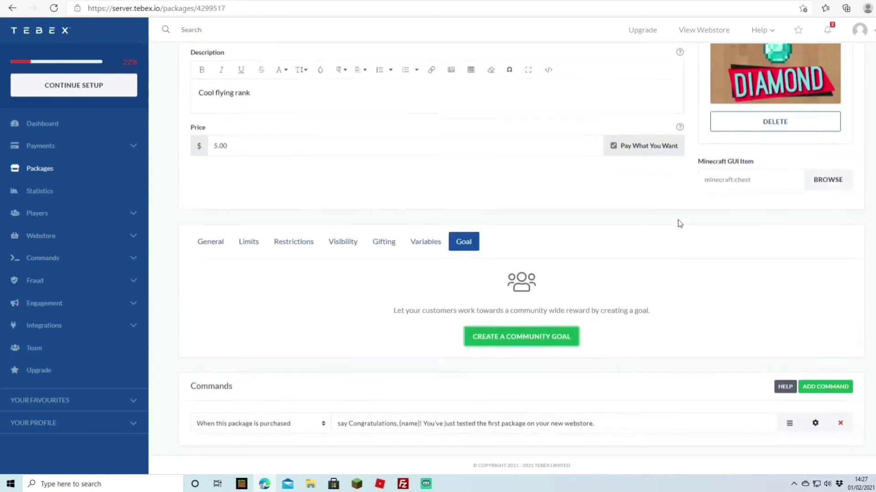
Examine the available trigger events for the package's command, keeping it on When this package is purchased.
{"action": "scroll", "coordinate": [684, 226], "scroll_direction": "up", "scroll_amount": 2}
{"action": "scroll", "coordinate": [678, 250], "scroll_direction": "down", "scroll_amount": 4}
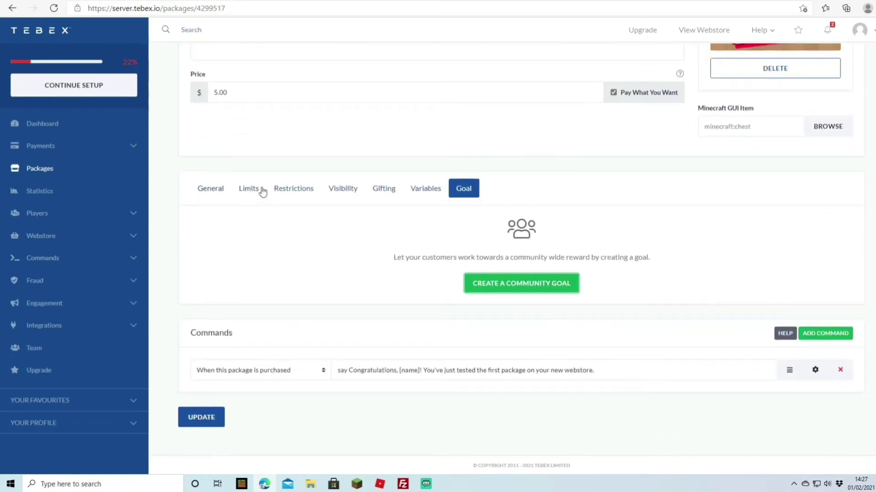
{"action": "left_click", "coordinate": [324, 371]}
{"action": "left_click", "coordinate": [326, 370]}
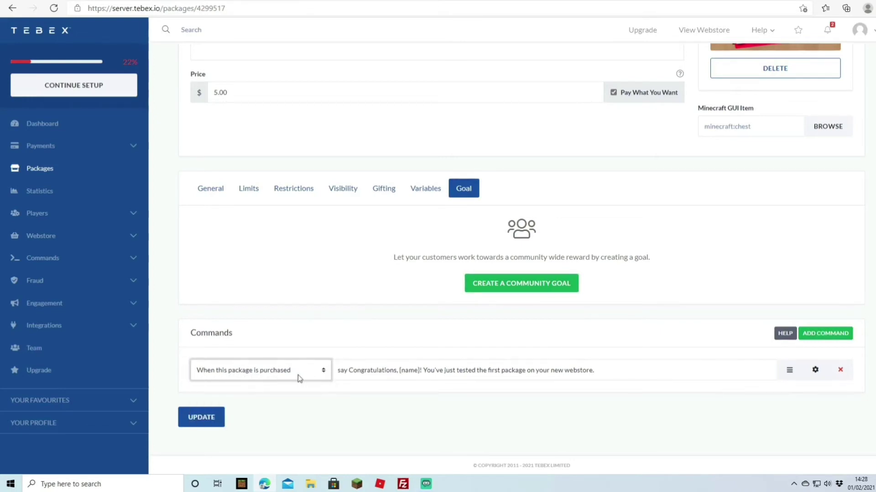
{"action": "left_click", "coordinate": [325, 373]}
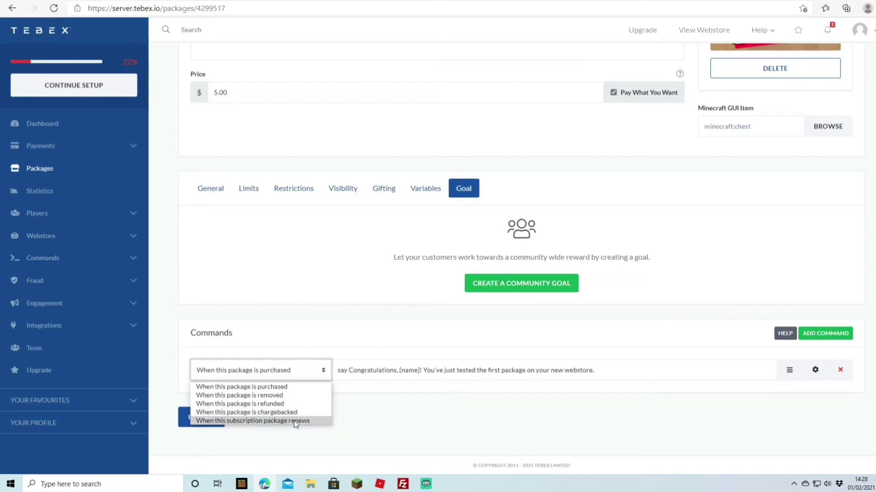
{"action": "left_click", "coordinate": [297, 347]}
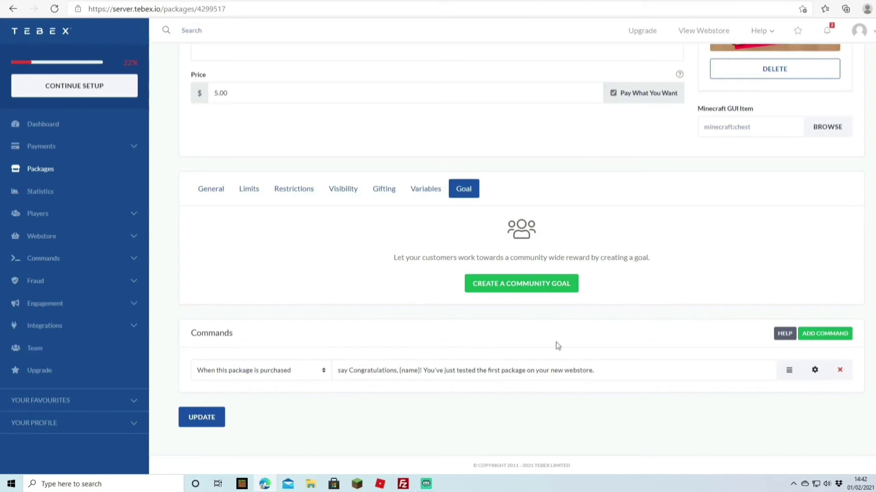
Read the commands help article's list of variables for customising commands, and return to the package.
{"action": "left_click", "coordinate": [782, 334]}
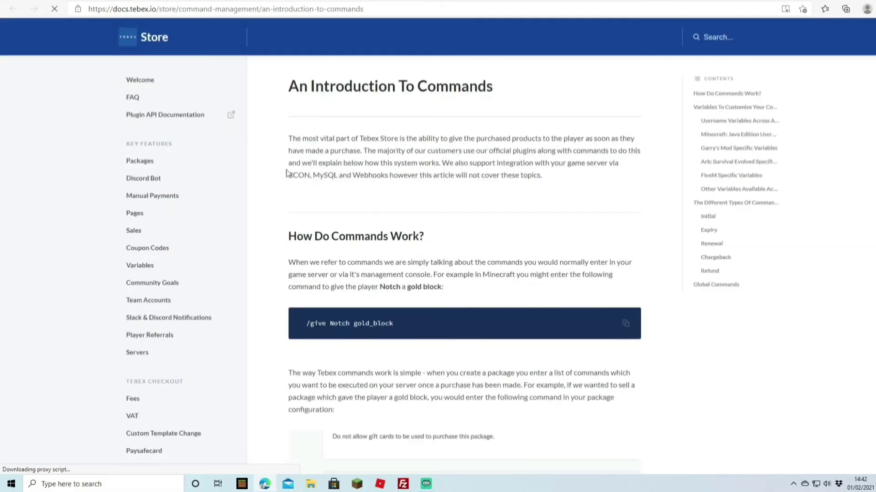
{"action": "scroll", "coordinate": [381, 250], "scroll_direction": "down", "scroll_amount": 15}
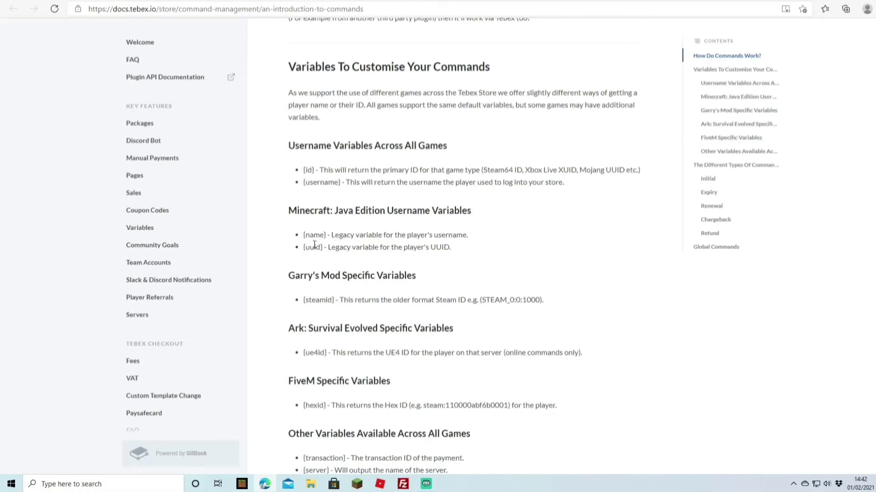
{"action": "scroll", "coordinate": [334, 256], "scroll_direction": "down", "scroll_amount": 4}
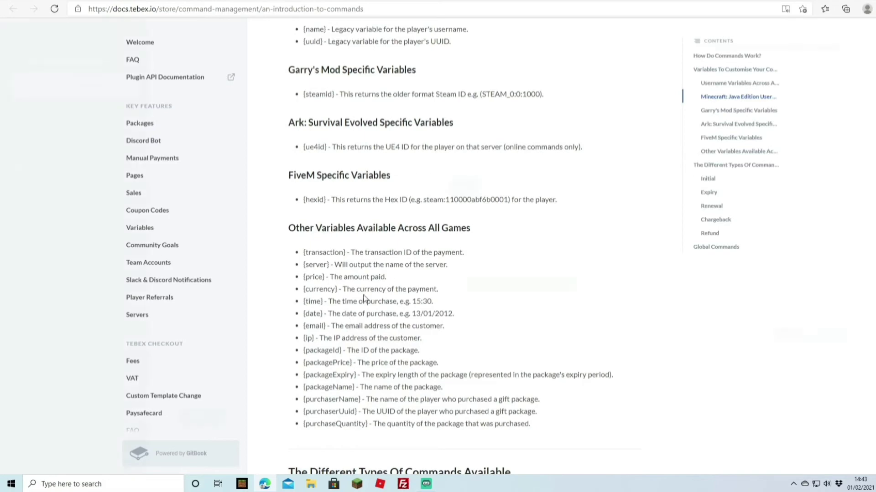
{"action": "key", "text": "ctrl+Tab"}
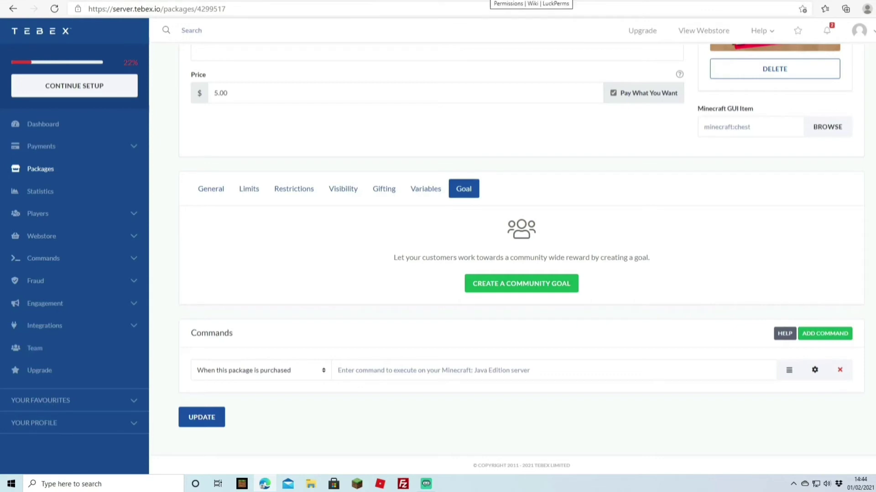
{"action": "key", "text": "ctrl+Tab"}
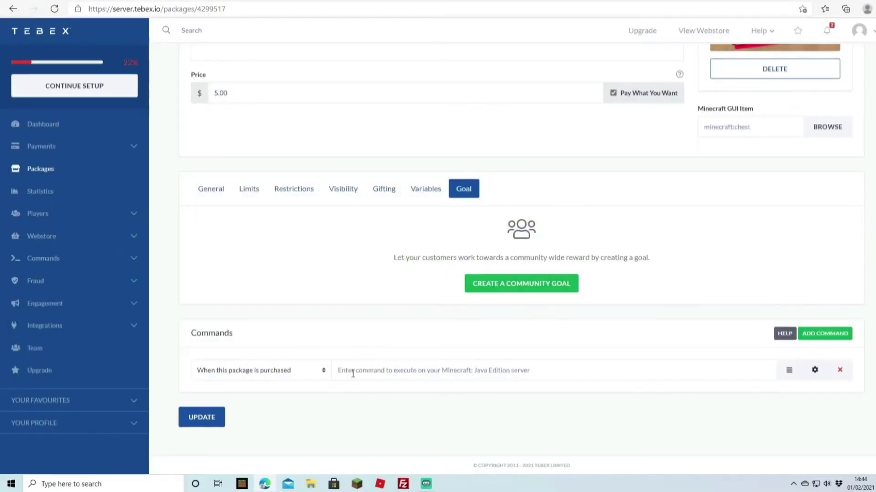
Enter "lp user {name} parent set VIP" as the command that runs when the package is purchased.
{"action": "left_click", "coordinate": [353, 371]}
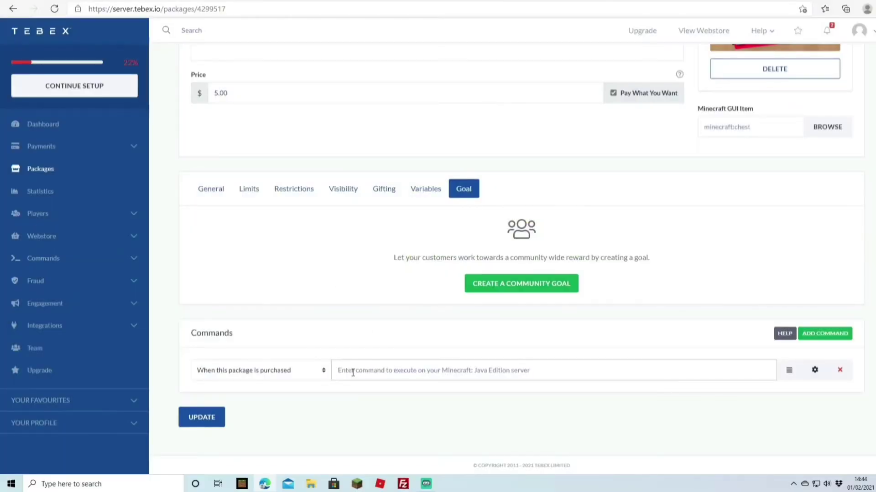
{"action": "type", "text": "lp user "}
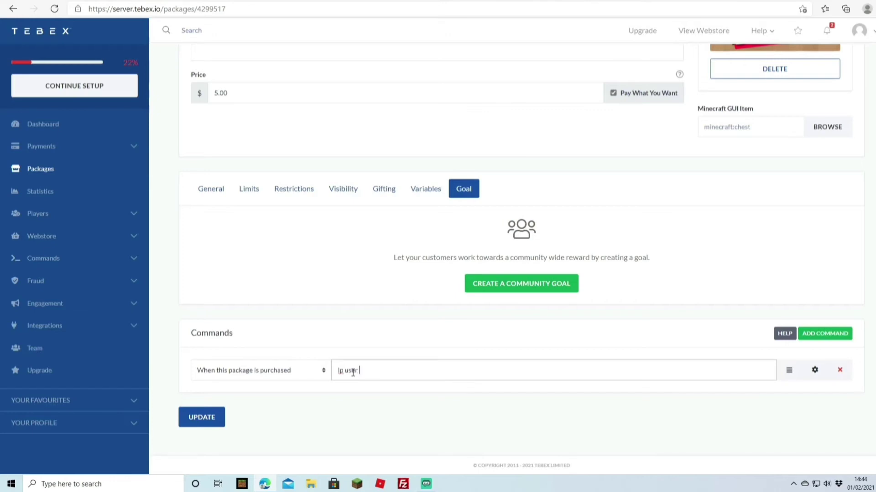
{"action": "type", "text": "{name} paren"}
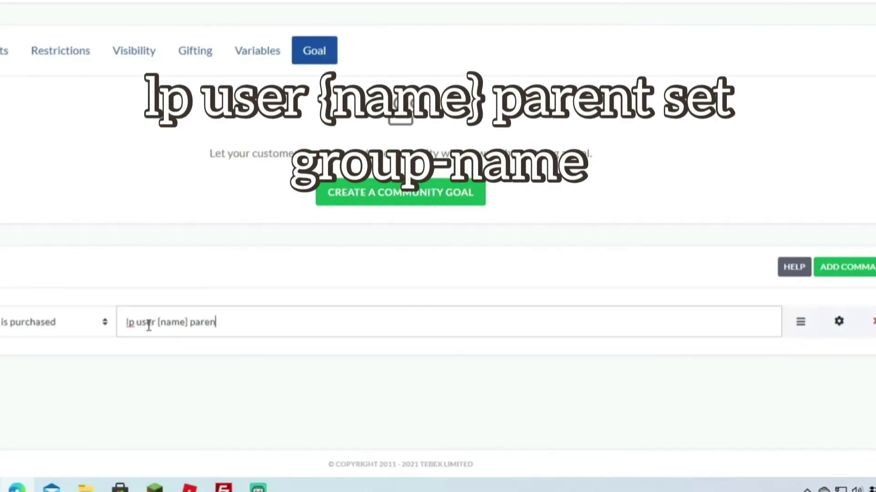
{"action": "type", "text": "t set VIP"}
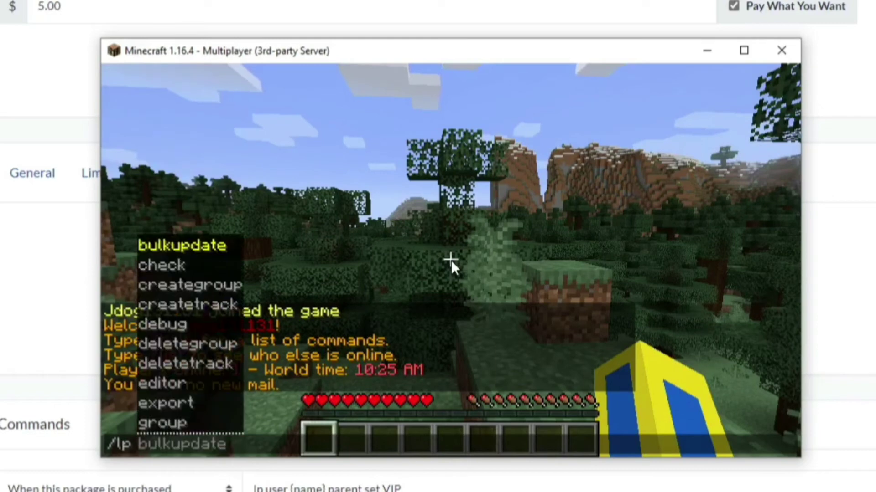
Check the LuckPerms group name in Minecraft with /lp group, and change the purchase command's group to lowercase "vip".
{"action": "type", "text": "group vip"}
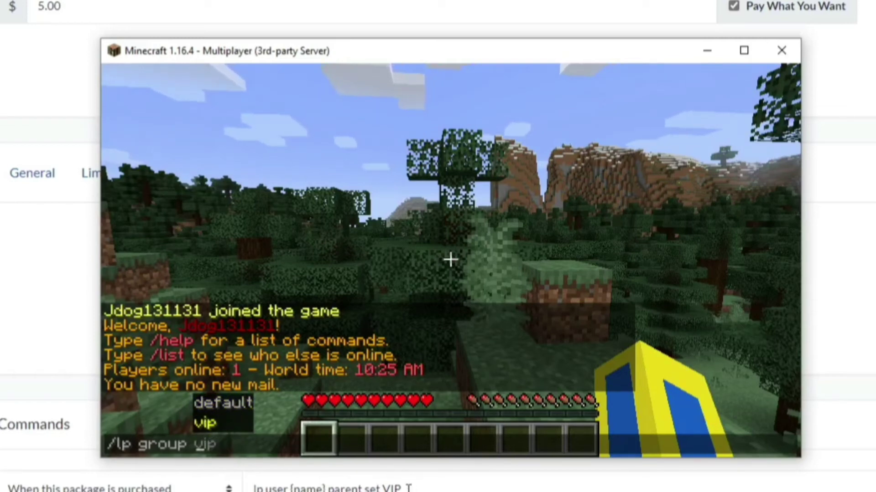
{"action": "left_click", "coordinate": [772, 61]}
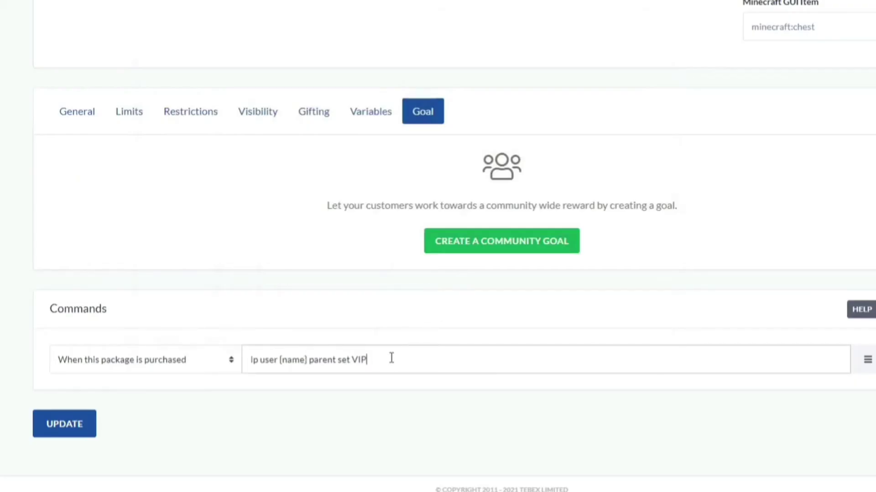
{"action": "key", "text": "BackSpace"}
{"action": "key", "text": "BackSpace"}
{"action": "key", "text": "BackSpace"}
{"action": "type", "text": "vip"}
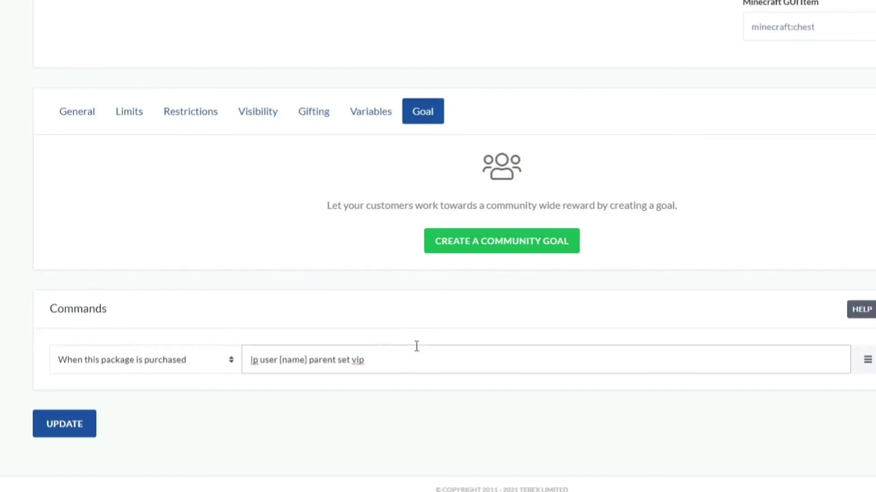
Add a second purchase command, "give {name} diamond 1", to the VIP package and save the package.
{"action": "left_click", "coordinate": [824, 334]}
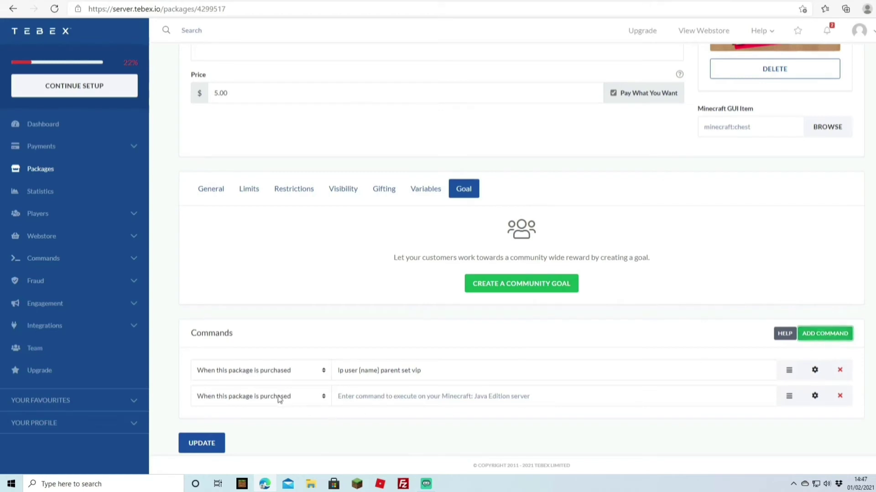
{"action": "left_click", "coordinate": [366, 398]}
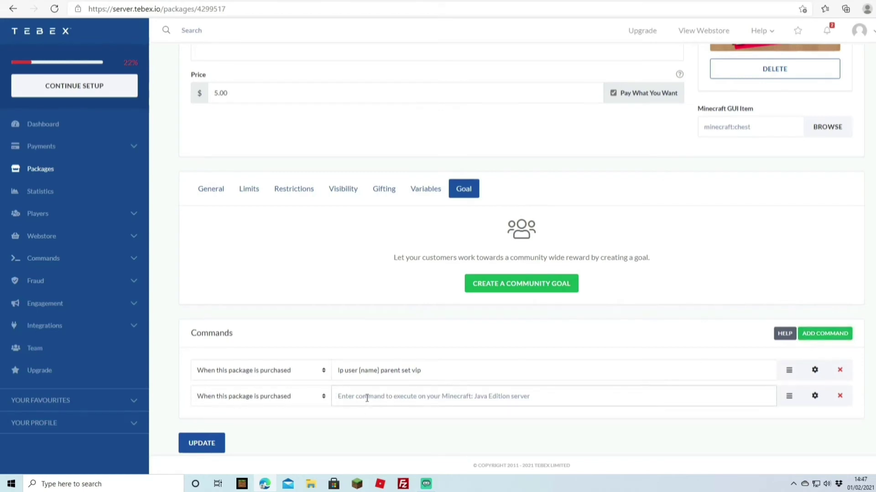
{"action": "type", "text": "give "}
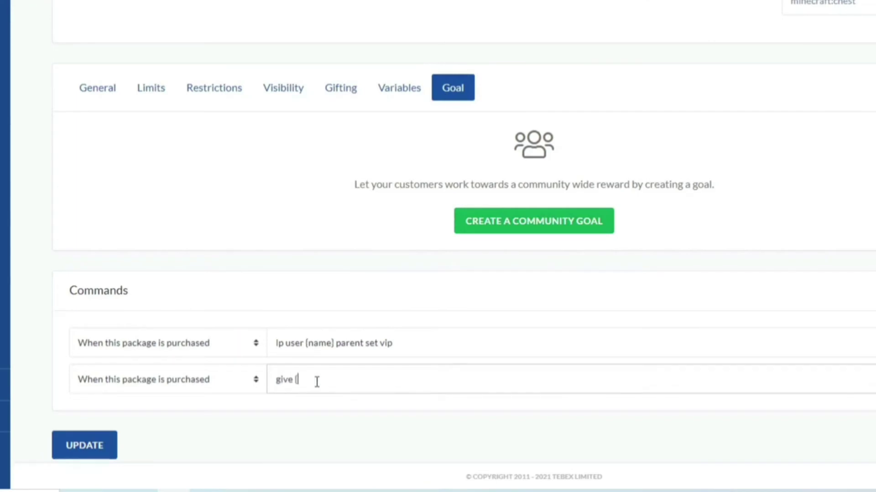
{"action": "type", "text": "{name} diamond 1"}
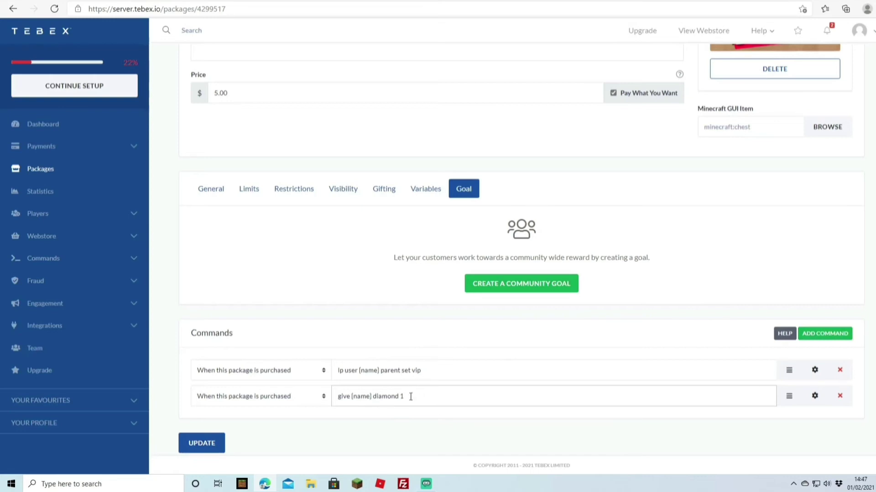
{"action": "scroll", "coordinate": [697, 411], "scroll_direction": "down", "scroll_amount": 1}
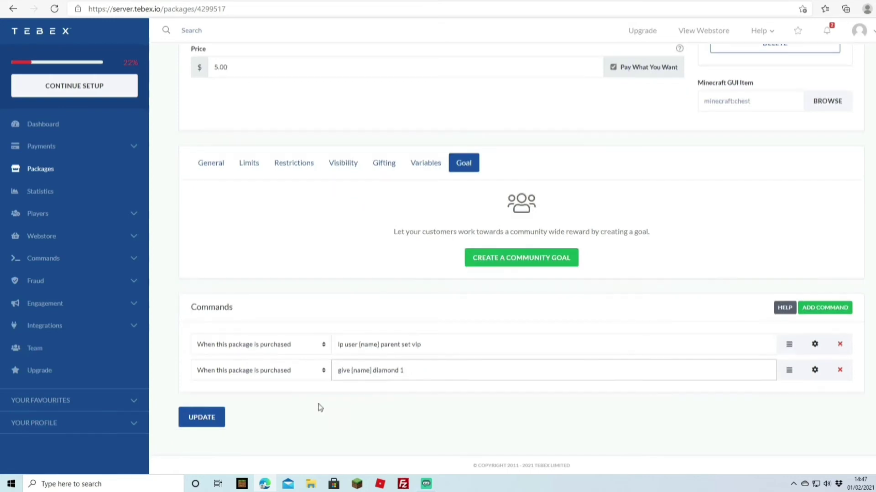
{"action": "left_click", "coordinate": [197, 410]}
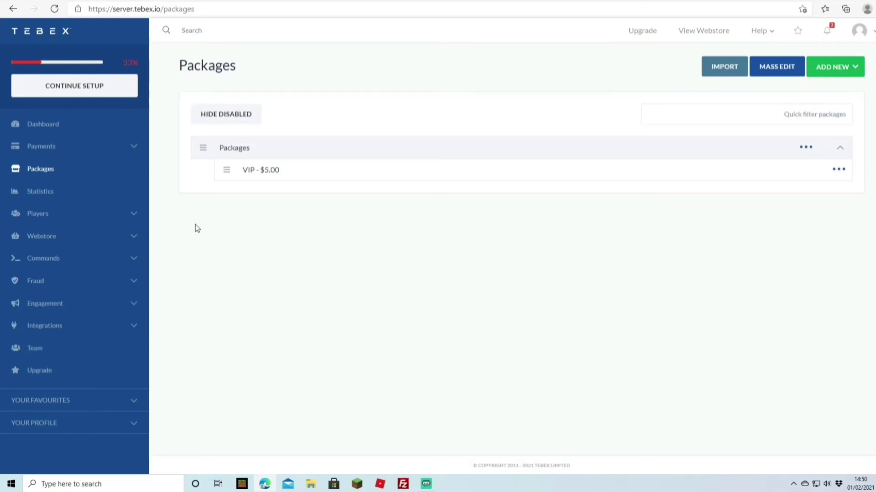
Start a manual payment, entering the player's username and a price of 5.00.
{"action": "left_click", "coordinate": [58, 148]}
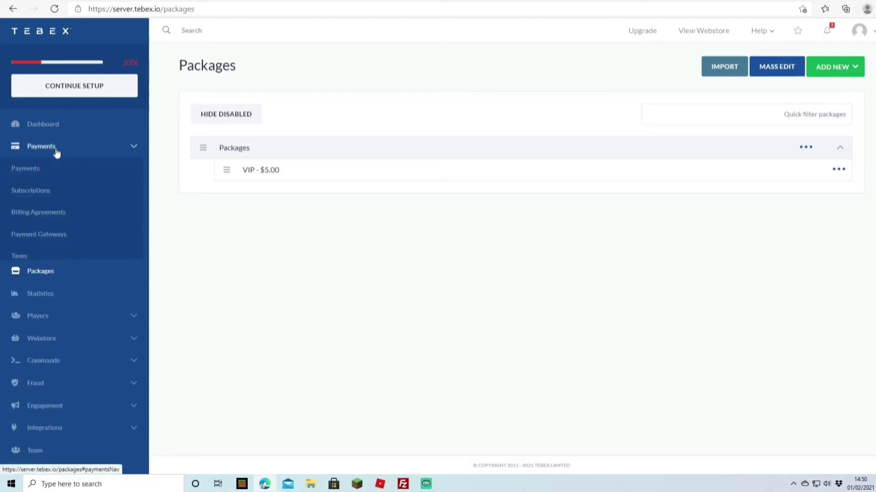
{"action": "left_click", "coordinate": [31, 173]}
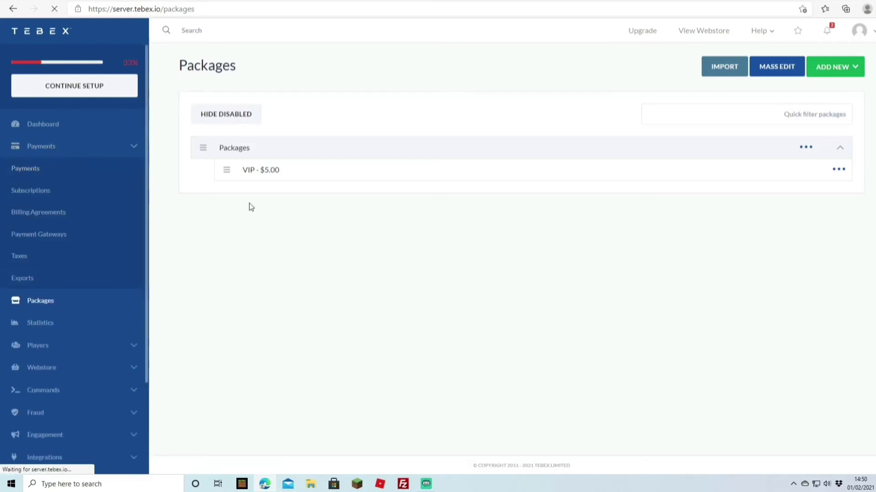
{"action": "left_click", "coordinate": [509, 214]}
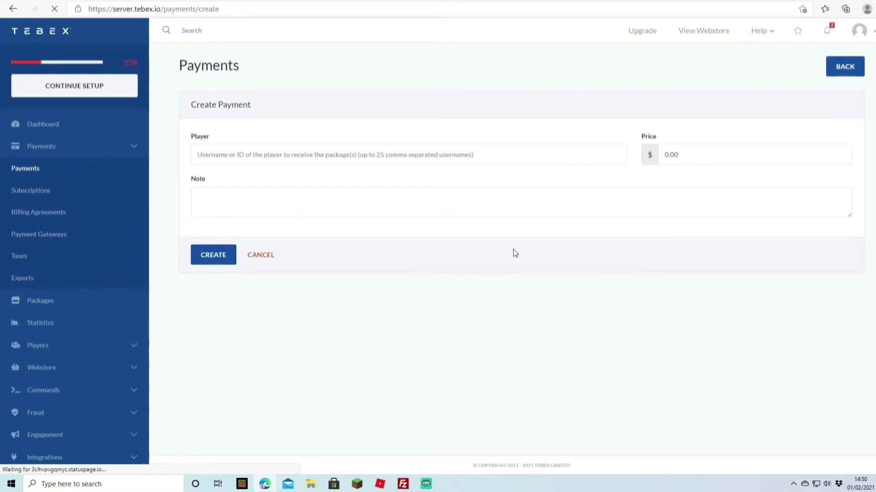
{"action": "left_click", "coordinate": [238, 153]}
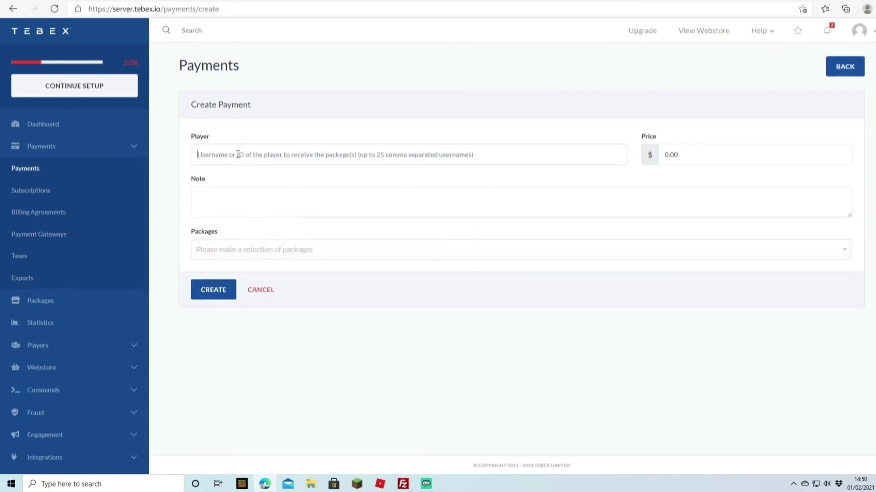
{"action": "type", "text": "Jdog"}
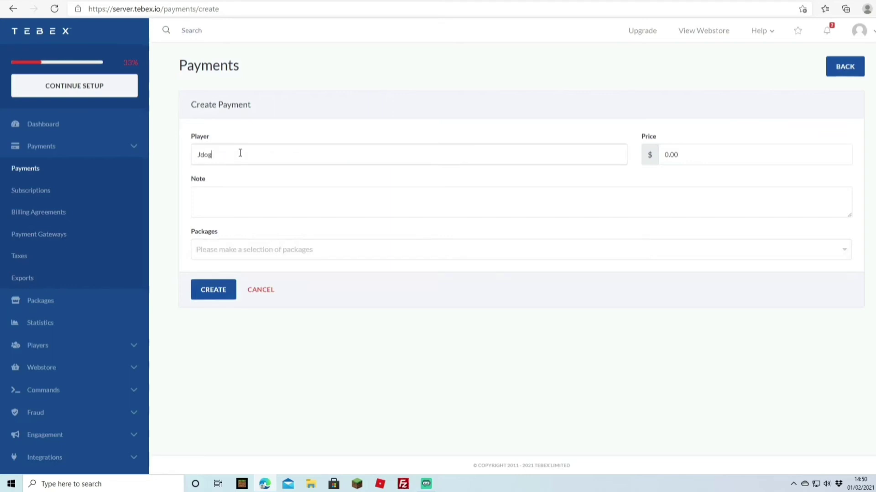
{"action": "type", "text": "131131"}
{"action": "left_click", "coordinate": [666, 154]}
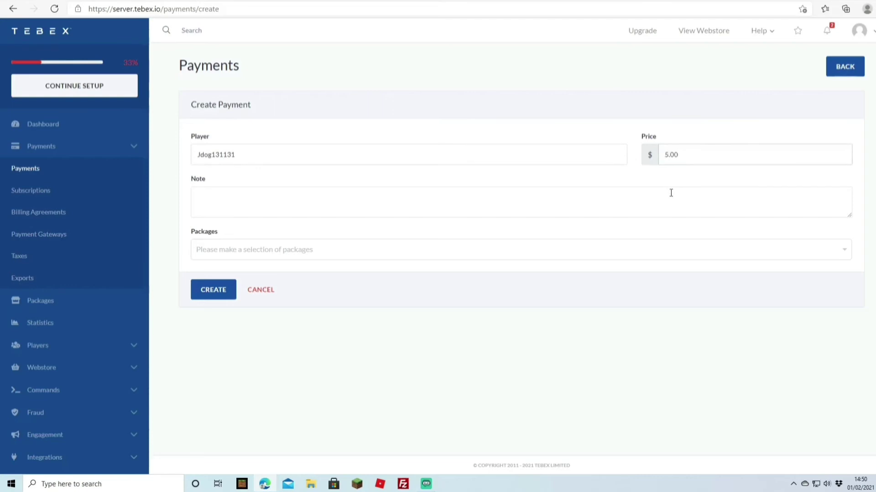
Include the VIP package in the payment, create the payment and open its details.
{"action": "left_click", "coordinate": [245, 253]}
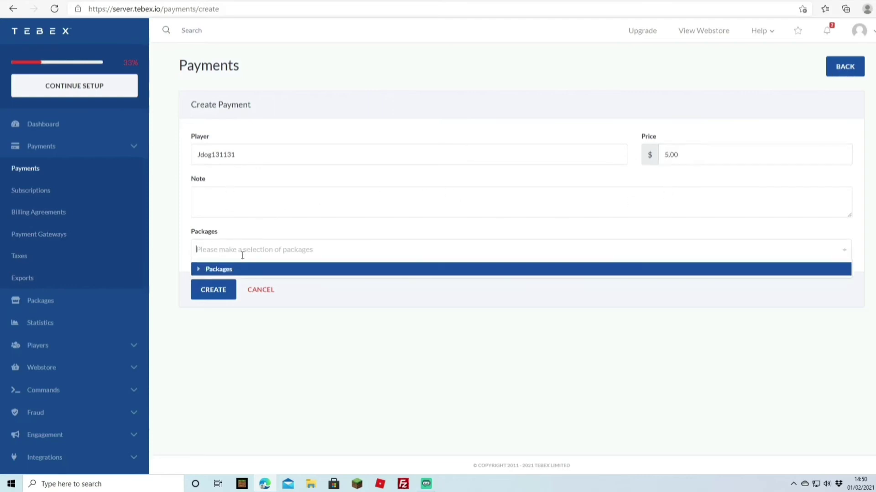
{"action": "left_click", "coordinate": [218, 269]}
{"action": "left_click", "coordinate": [218, 283]}
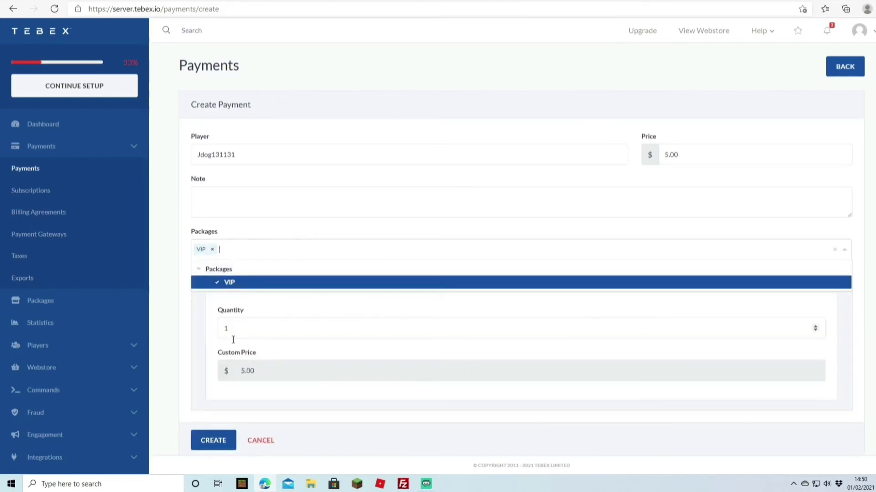
{"action": "left_click", "coordinate": [220, 442]}
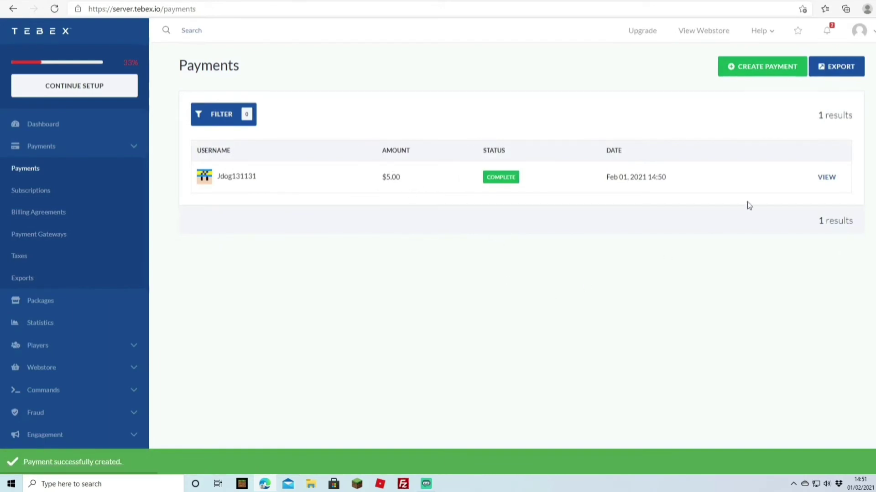
{"action": "left_click", "coordinate": [827, 178]}
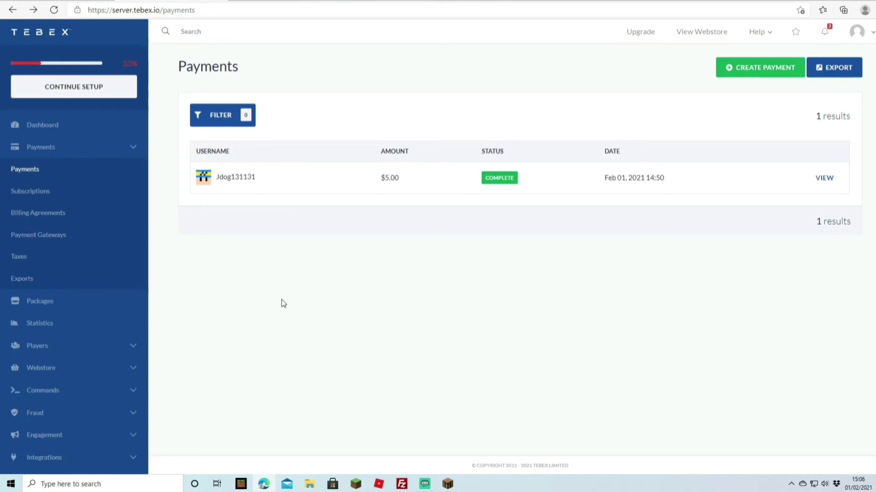
Open the payment gateway item in the webstore setup and choose to set up Tebex Checkout.
{"action": "left_click", "coordinate": [74, 86]}
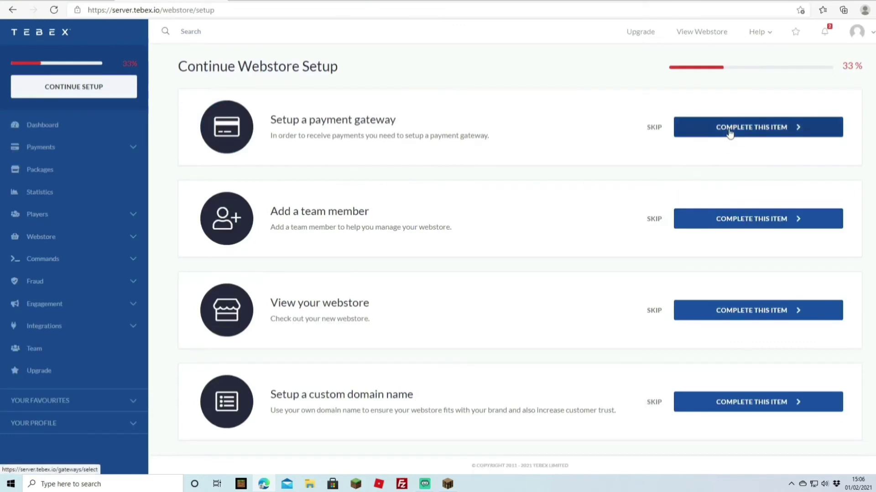
{"action": "left_click", "coordinate": [730, 132]}
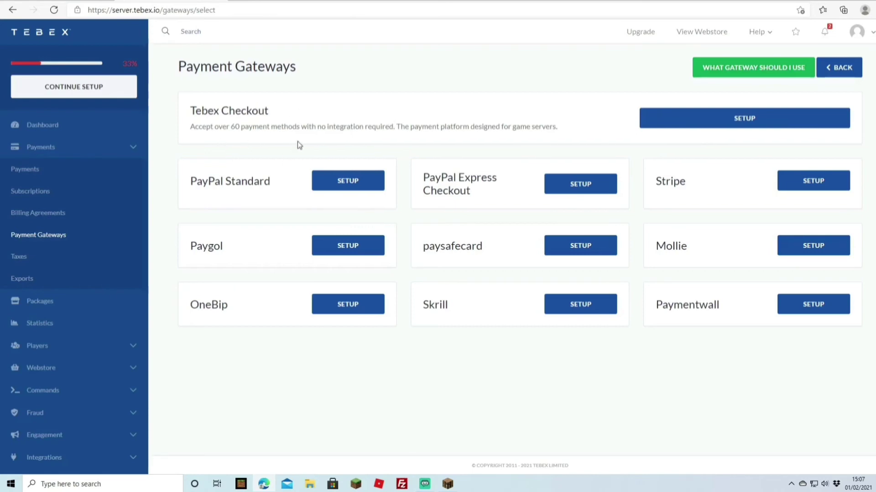
{"action": "left_click", "coordinate": [771, 119]}
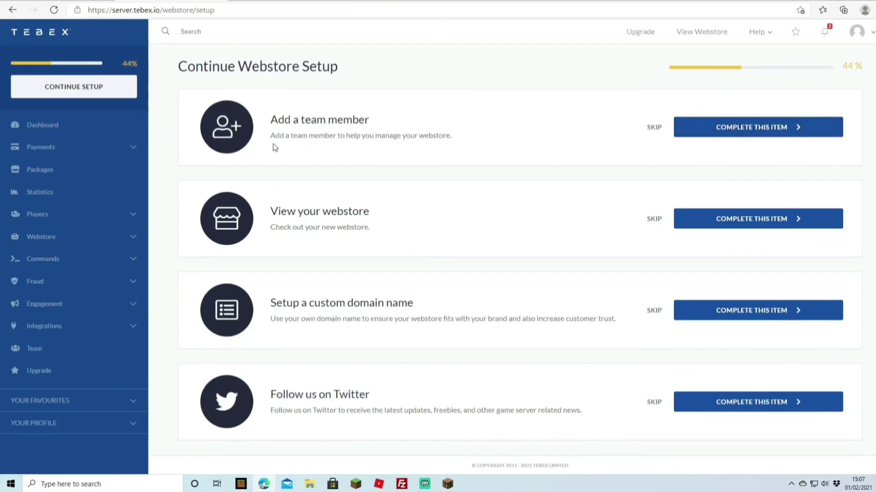
Examine the permissions on the new team account form, trying the View and Create/Edit options for Billing.
{"action": "left_click", "coordinate": [734, 133]}
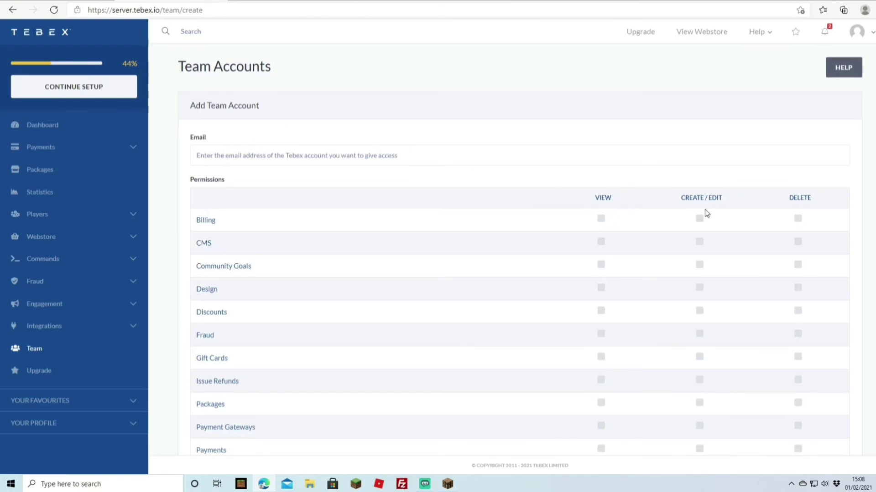
{"action": "scroll", "coordinate": [661, 200], "scroll_direction": "down", "scroll_amount": 2}
{"action": "scroll", "coordinate": [600, 225], "scroll_direction": "down", "scroll_amount": 4}
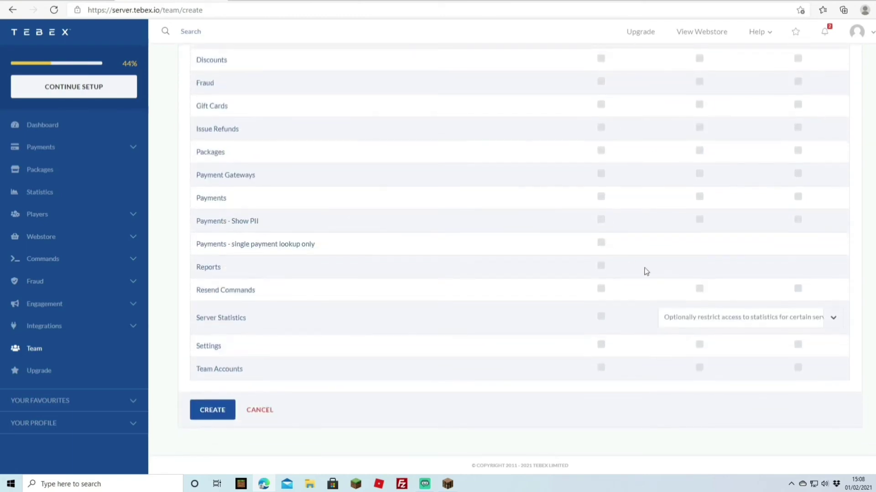
{"action": "scroll", "coordinate": [717, 181], "scroll_direction": "up", "scroll_amount": 6}
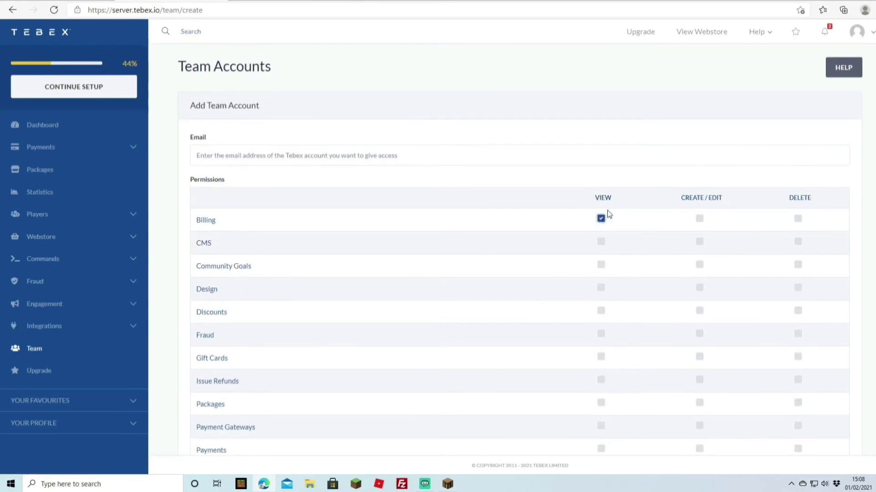
{"action": "left_click", "coordinate": [601, 219]}
{"action": "left_click", "coordinate": [699, 219]}
{"action": "left_click", "coordinate": [699, 218]}
{"action": "scroll", "coordinate": [623, 214], "scroll_direction": "down", "scroll_amount": 5}
{"action": "left_click", "coordinate": [212, 411]}
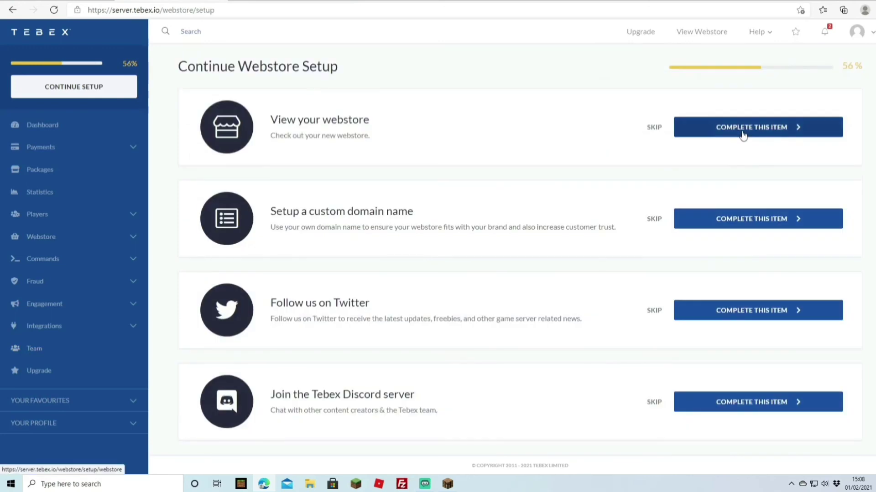
Preview the live webstore and view the VIP package in its Packages category.
{"action": "left_click", "coordinate": [743, 128]}
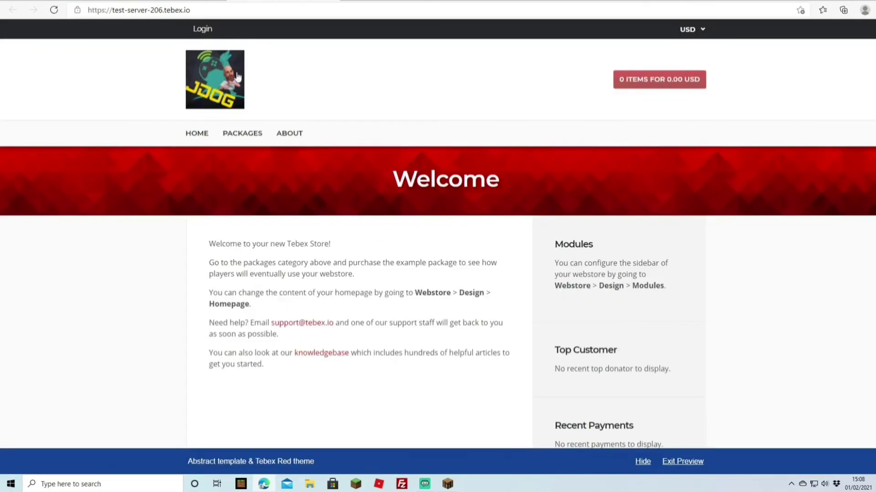
{"action": "left_click", "coordinate": [254, 141]}
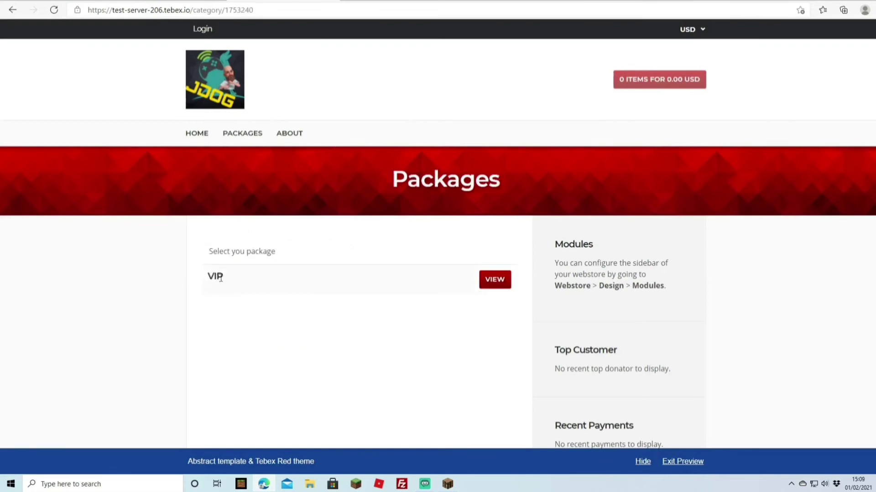
{"action": "left_click", "coordinate": [507, 285]}
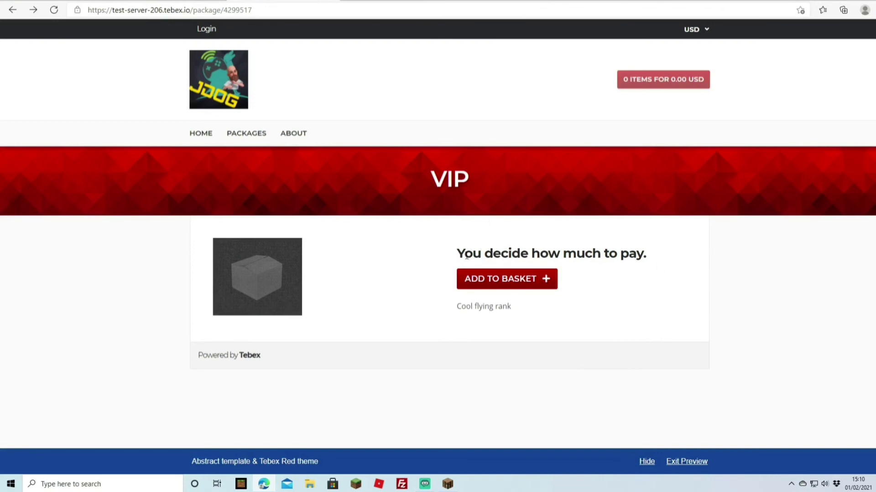
Add VIP to the basket with the player's username and an amount of 5 USD, and review the checkout page through to the Purchase section.
{"action": "left_click", "coordinate": [510, 283]}
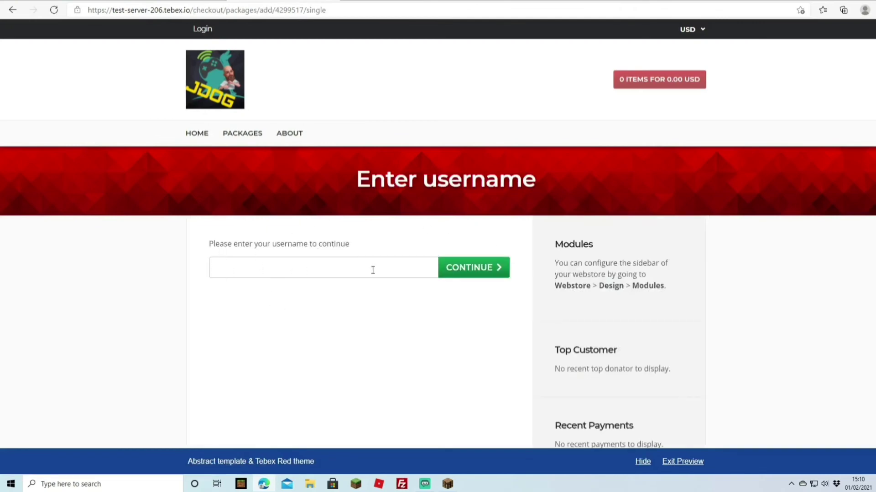
{"action": "scroll", "coordinate": [439, 315], "scroll_direction": "down", "scroll_amount": 1}
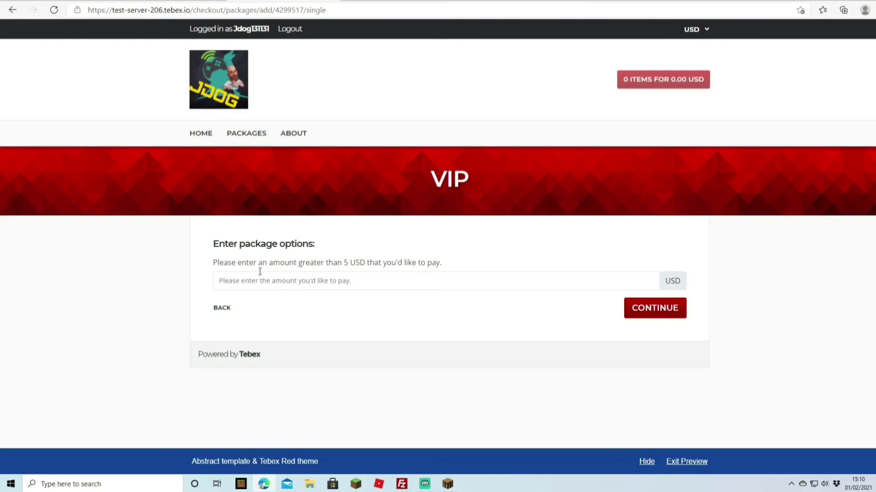
{"action": "left_click", "coordinate": [659, 302]}
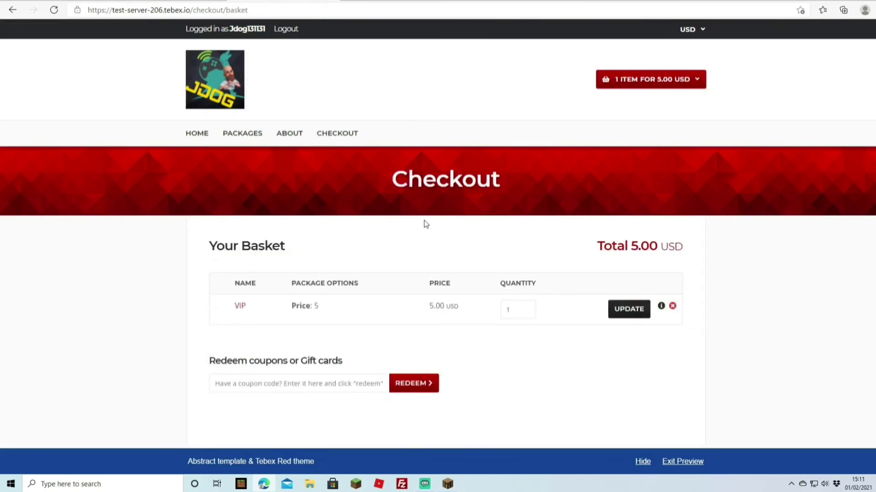
{"action": "scroll", "coordinate": [453, 240], "scroll_direction": "down", "scroll_amount": 6}
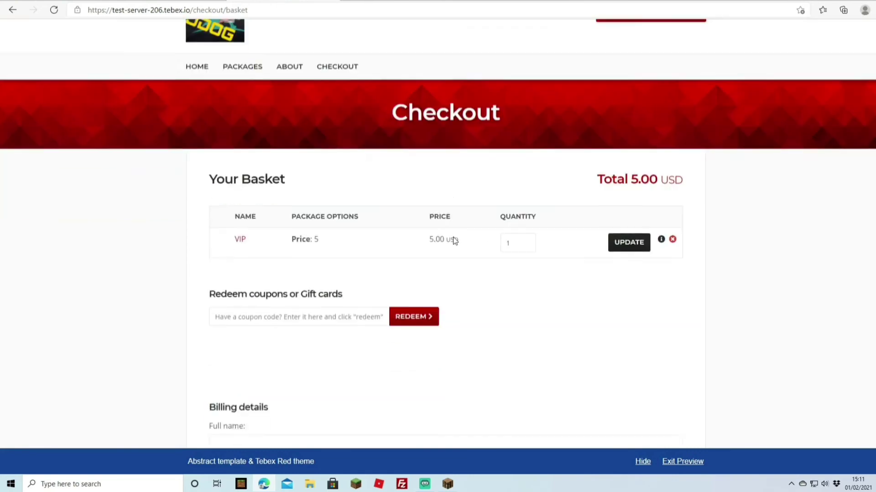
{"action": "scroll", "coordinate": [454, 240], "scroll_direction": "up", "scroll_amount": 6}
{"action": "scroll", "coordinate": [454, 241], "scroll_direction": "down", "scroll_amount": 5}
{"action": "scroll", "coordinate": [456, 246], "scroll_direction": "down", "scroll_amount": 4}
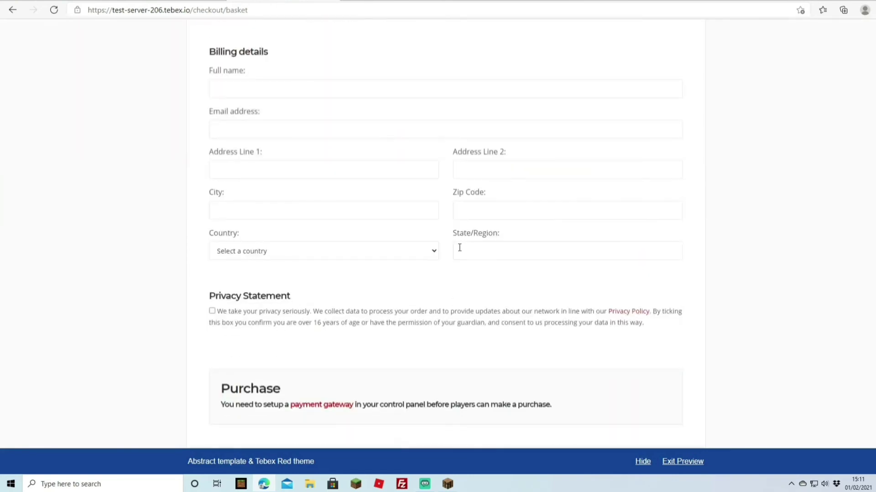
{"action": "scroll", "coordinate": [486, 250], "scroll_direction": "up", "scroll_amount": 9}
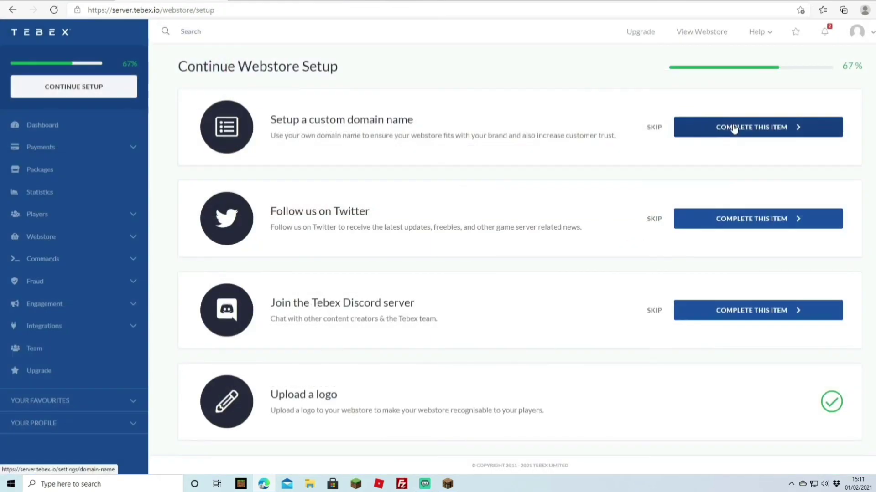
Change the webstore's Tebex subdomain to "jdogtestsite" in the domain settings and save it.
{"action": "left_click", "coordinate": [733, 130]}
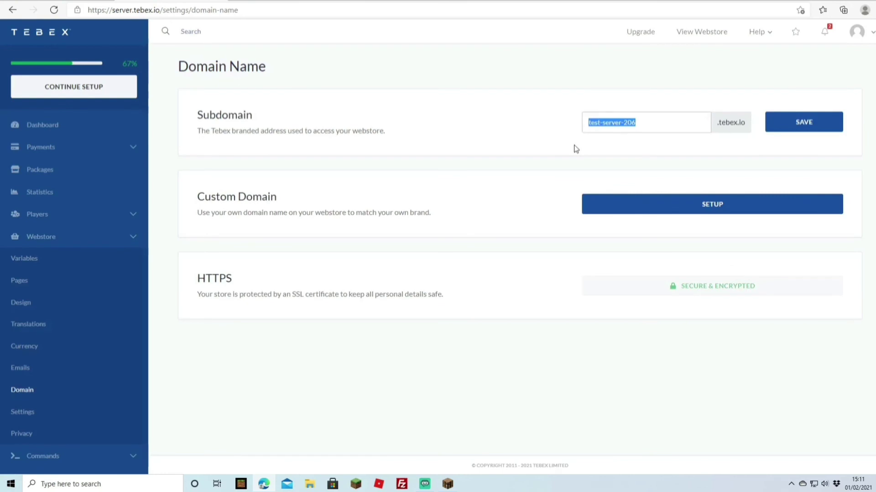
{"action": "type", "text": "jdog"}
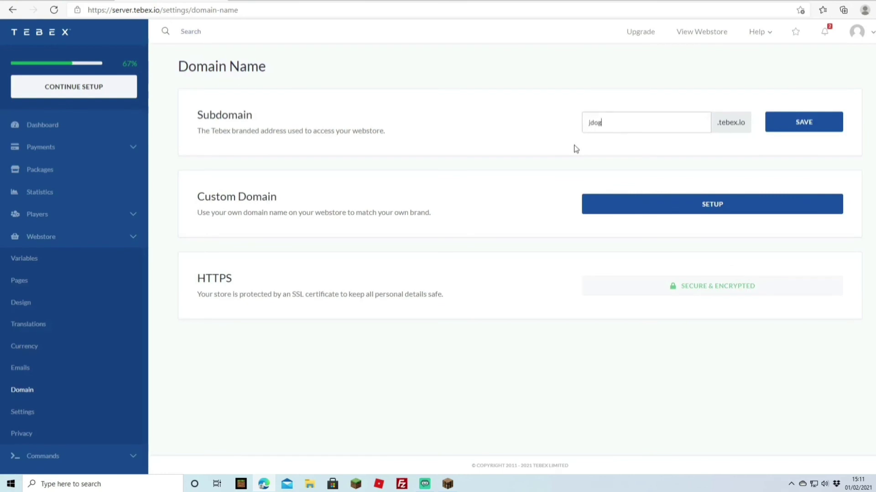
{"action": "type", "text": "testsite"}
{"action": "left_click", "coordinate": [802, 124]}
{"action": "left_click", "coordinate": [663, 125]}
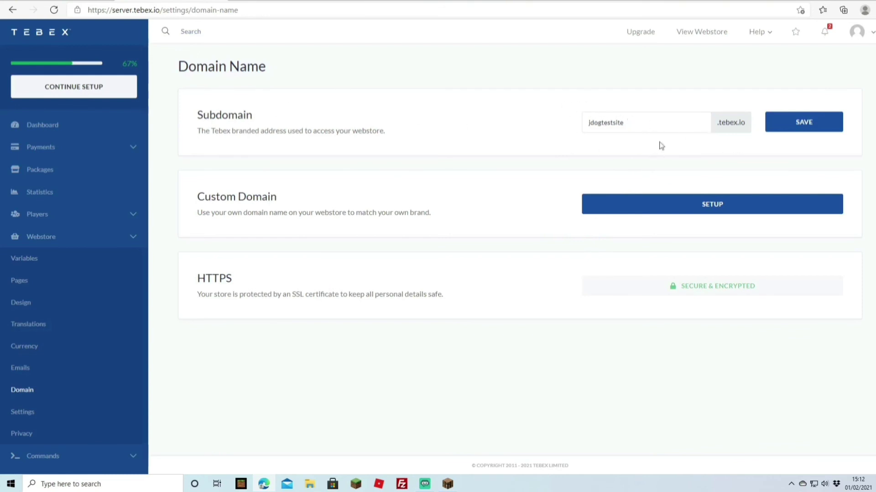
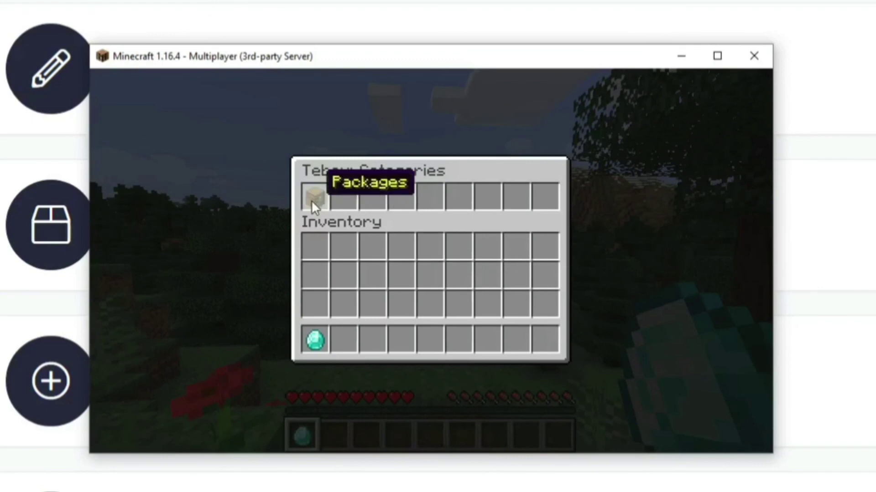
In Minecraft, open the Packages category of the in-game Tebex shop and select the listed package.
{"action": "left_click", "coordinate": [317, 197]}
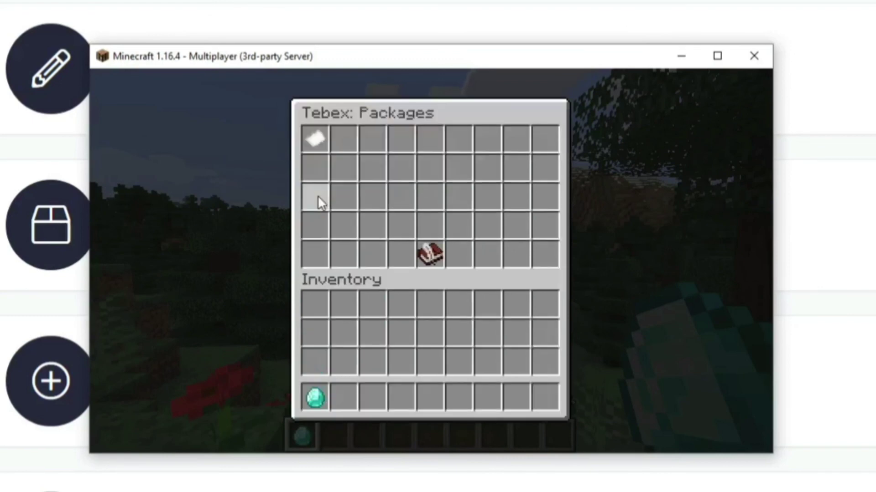
{"action": "left_click", "coordinate": [322, 144]}
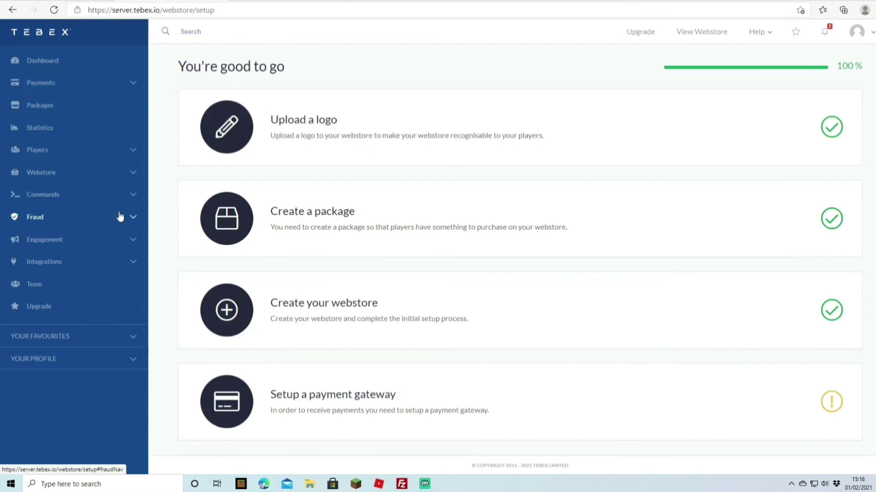
Review the webstore's Pages list, the Design Appearance options for template, theme, logo and favicon, and the Variables page.
{"action": "left_click", "coordinate": [81, 173]}
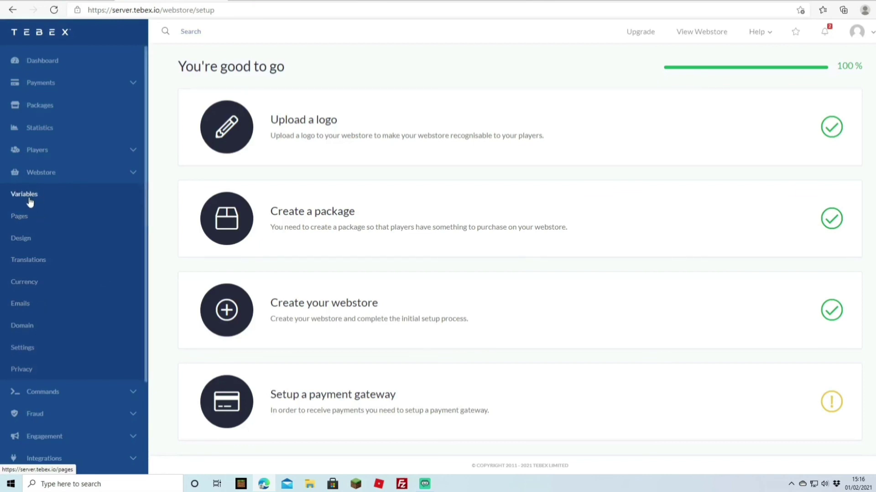
{"action": "left_click", "coordinate": [23, 218]}
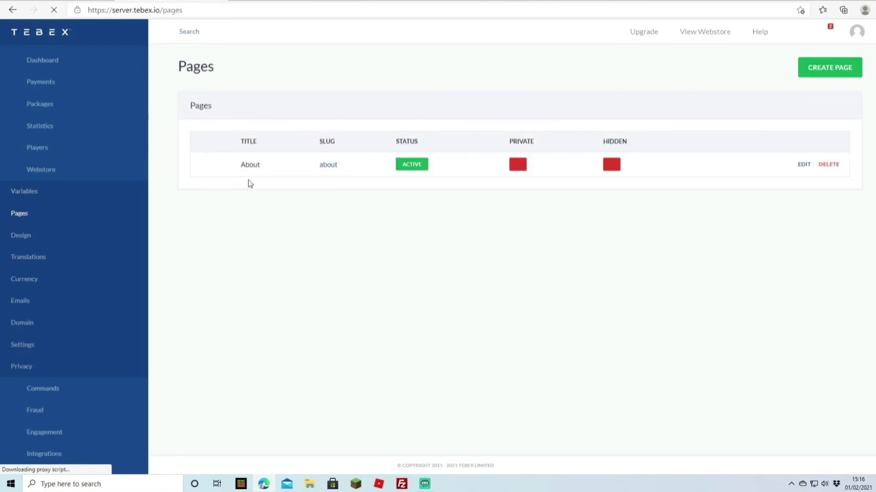
{"action": "left_click", "coordinate": [23, 237]}
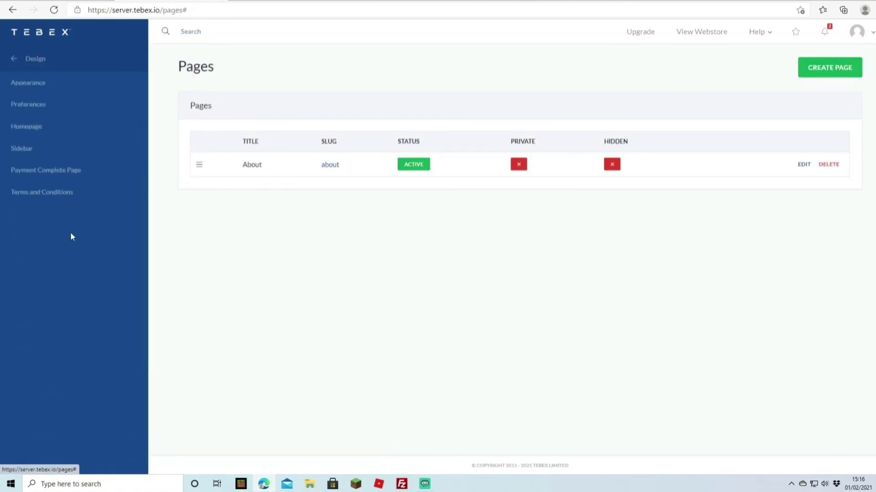
{"action": "left_click", "coordinate": [35, 89]}
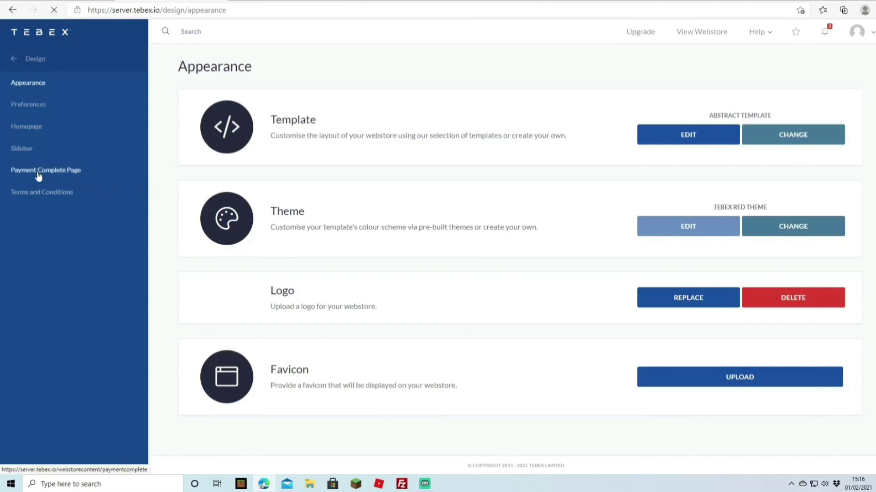
{"action": "scroll", "coordinate": [650, 223], "scroll_direction": "down", "scroll_amount": 1}
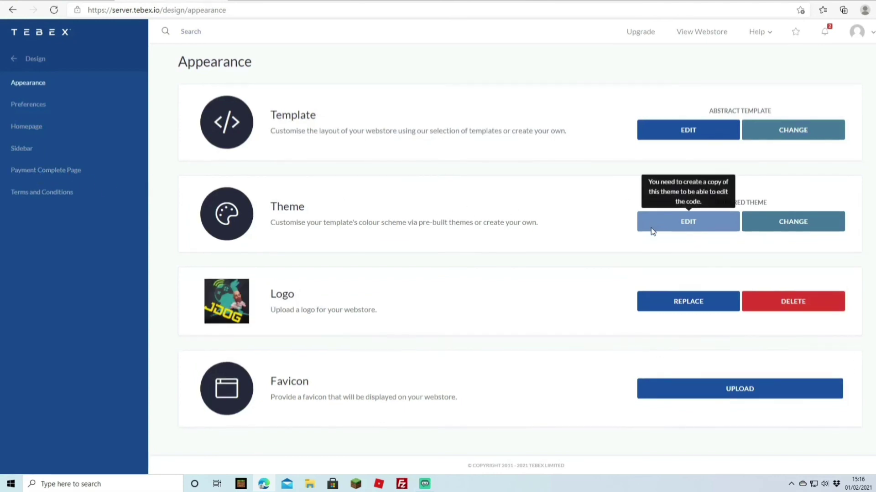
{"action": "left_click", "coordinate": [36, 193]}
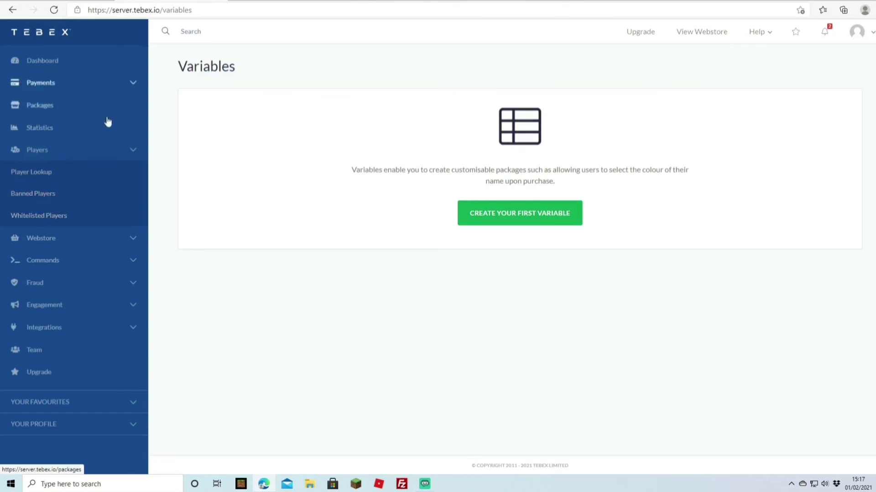
Compare the prices, revenue limits and features of the Starter, Premium, Ultimate and Enterprise webstore plans.
{"action": "left_click", "coordinate": [43, 377]}
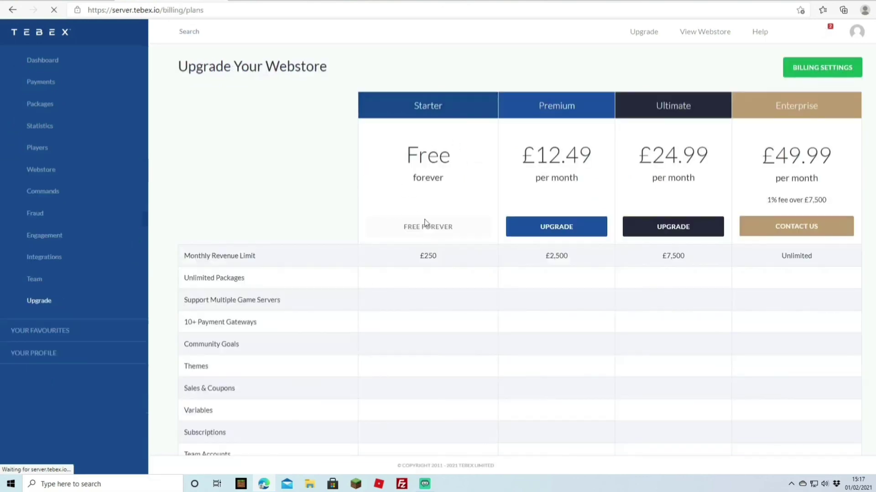
{"action": "scroll", "coordinate": [447, 195], "scroll_direction": "down", "scroll_amount": 1}
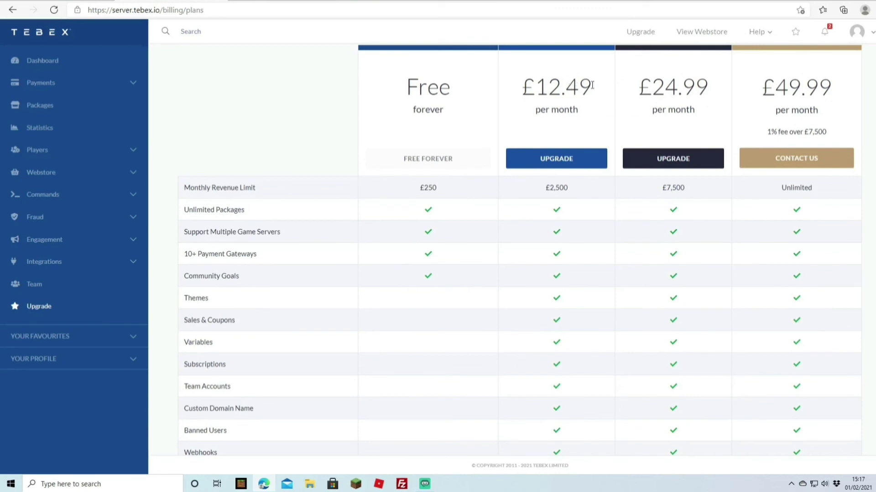
{"action": "scroll", "coordinate": [570, 205], "scroll_direction": "down", "scroll_amount": 3}
{"action": "scroll", "coordinate": [662, 248], "scroll_direction": "down", "scroll_amount": 3}
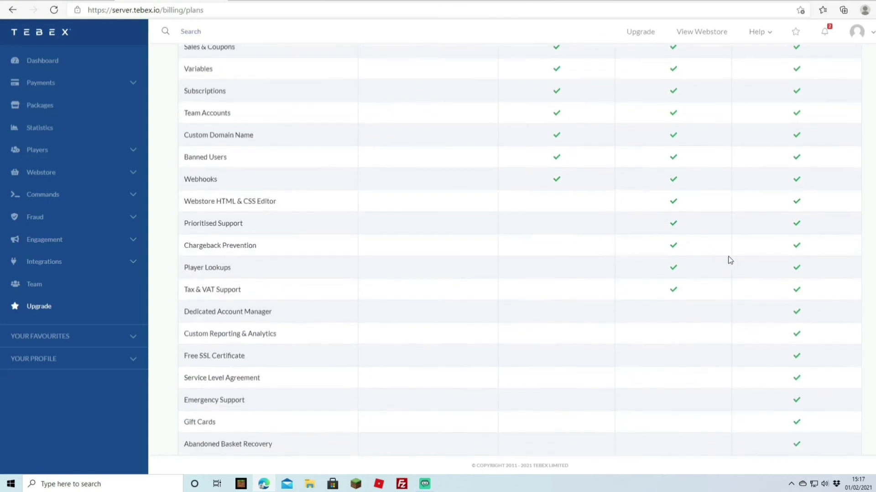
{"action": "scroll", "coordinate": [735, 272], "scroll_direction": "up", "scroll_amount": 7}
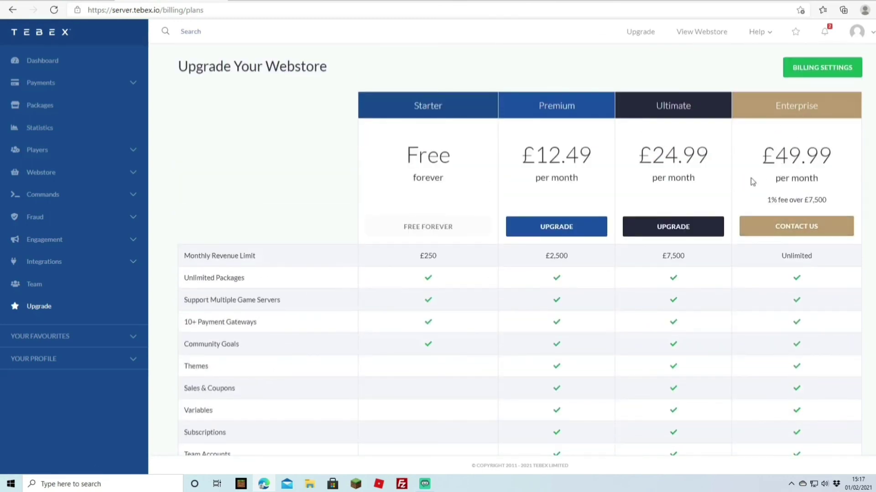
{"action": "scroll", "coordinate": [800, 177], "scroll_direction": "down", "scroll_amount": 4}
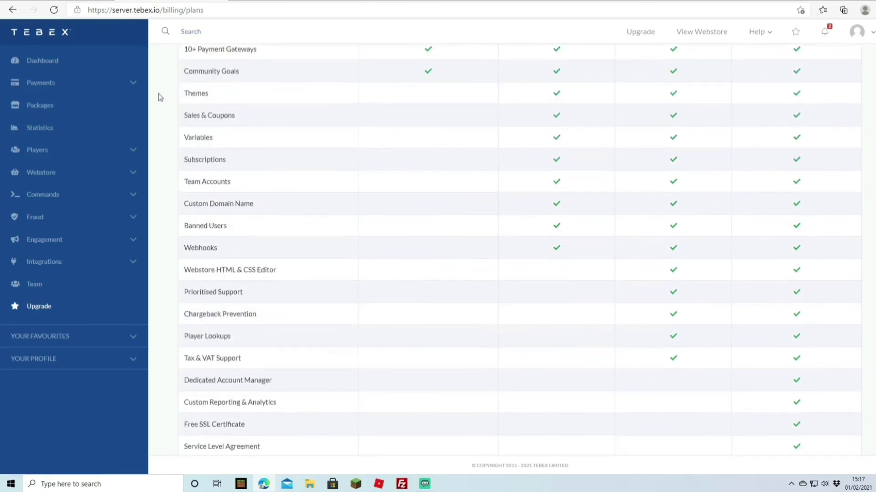
{"action": "scroll", "coordinate": [259, 238], "scroll_direction": "down", "scroll_amount": 1}
{"action": "scroll", "coordinate": [274, 255], "scroll_direction": "down", "scroll_amount": 1}
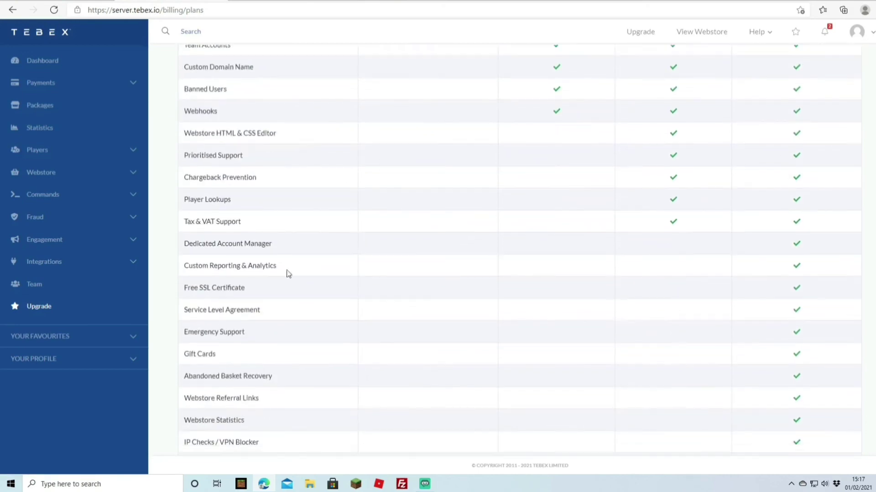
{"action": "scroll", "coordinate": [369, 308], "scroll_direction": "down", "scroll_amount": 1}
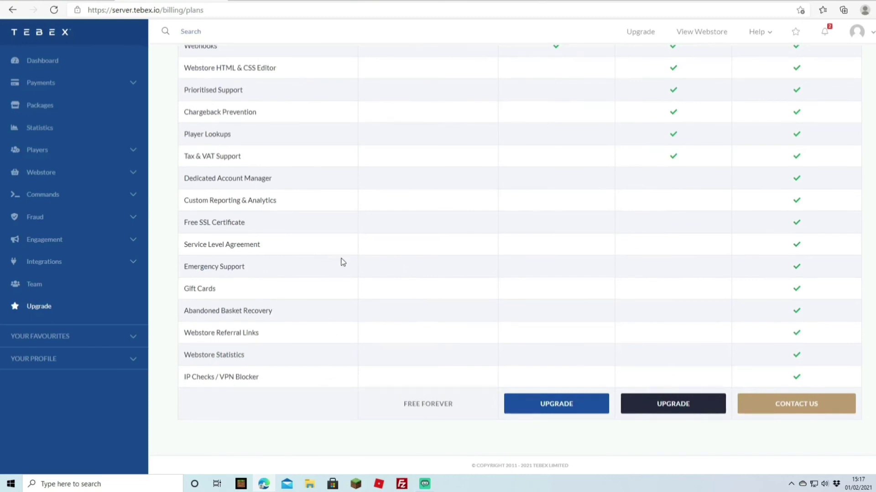
{"action": "scroll", "coordinate": [341, 261], "scroll_direction": "up", "scroll_amount": 8}
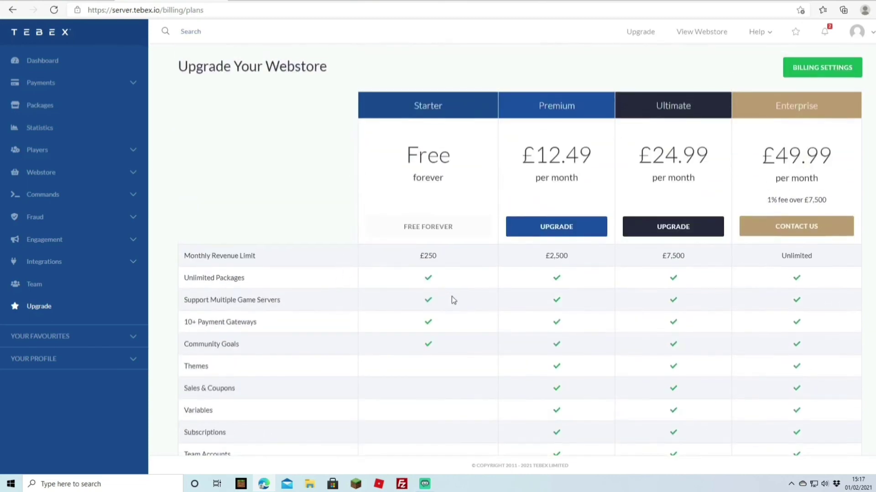
Open the Sales page among the webstore's engagement features.
{"action": "left_click", "coordinate": [45, 240]}
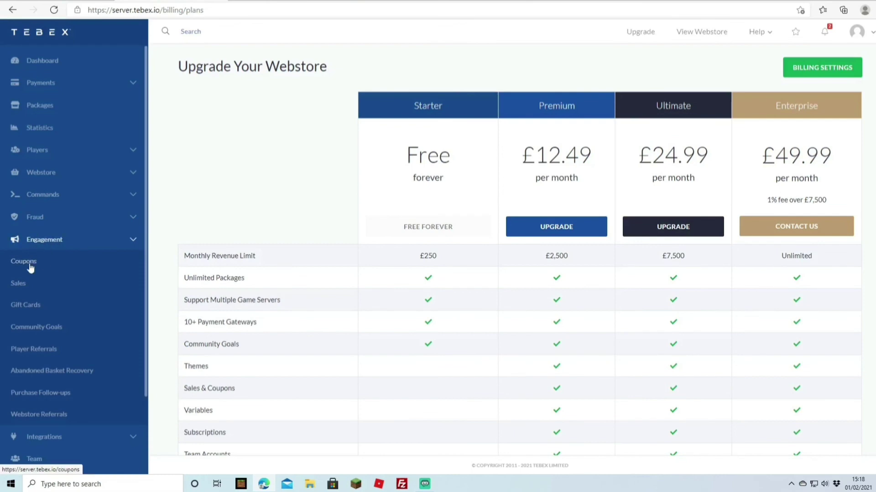
{"action": "left_click", "coordinate": [22, 284]}
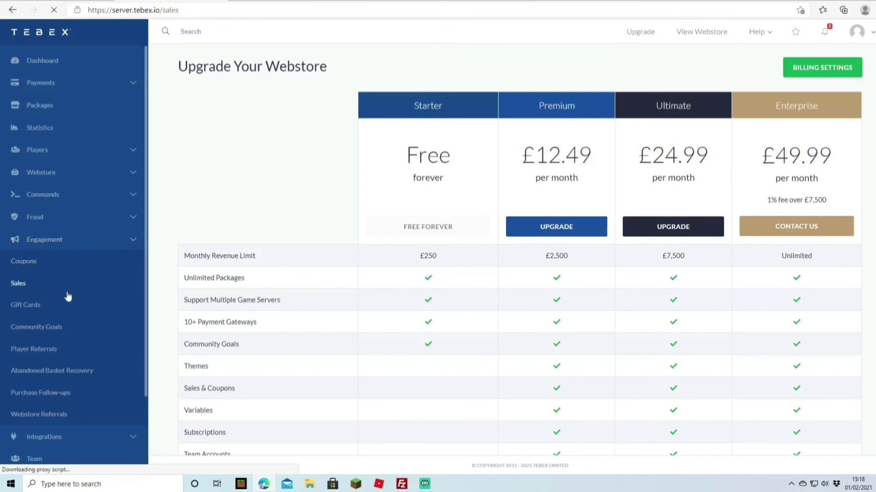